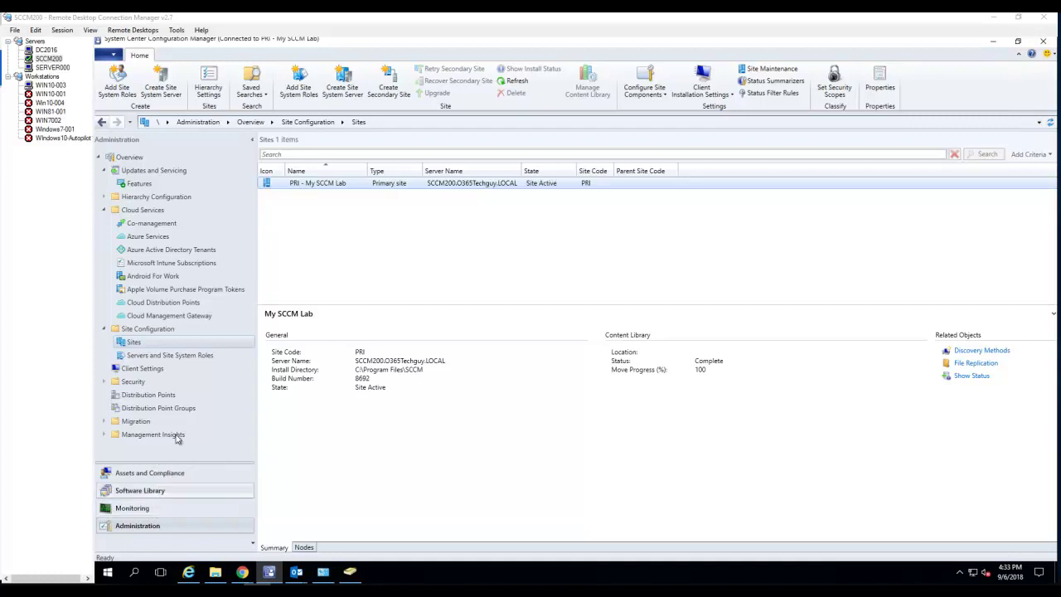
- Show the server's site system roles, select the Software update point role, and widen its description column
{"action": "left_click", "coordinate": [182, 357]}
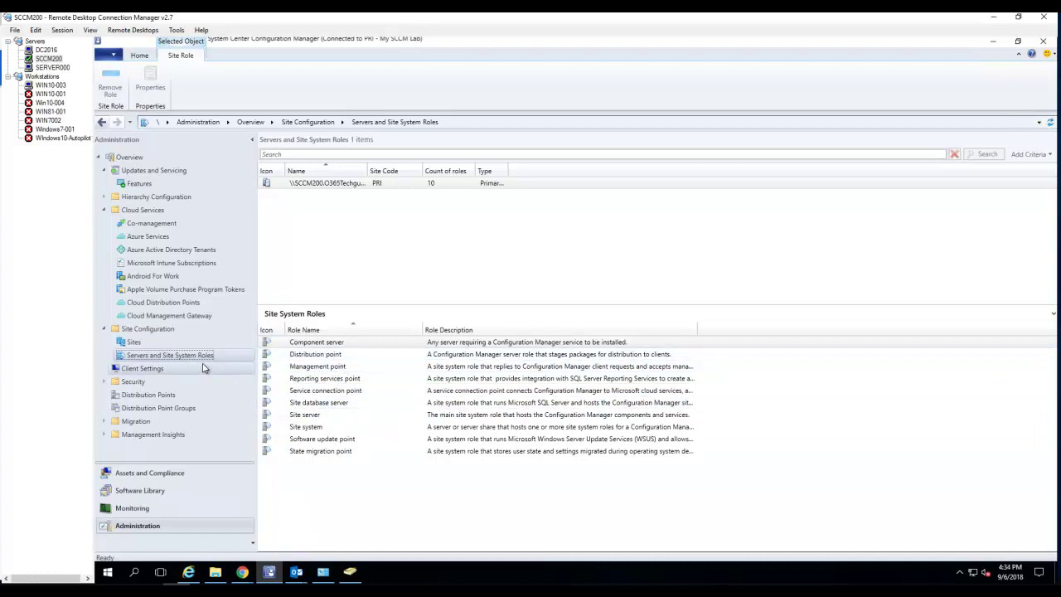
{"action": "left_click", "coordinate": [340, 440]}
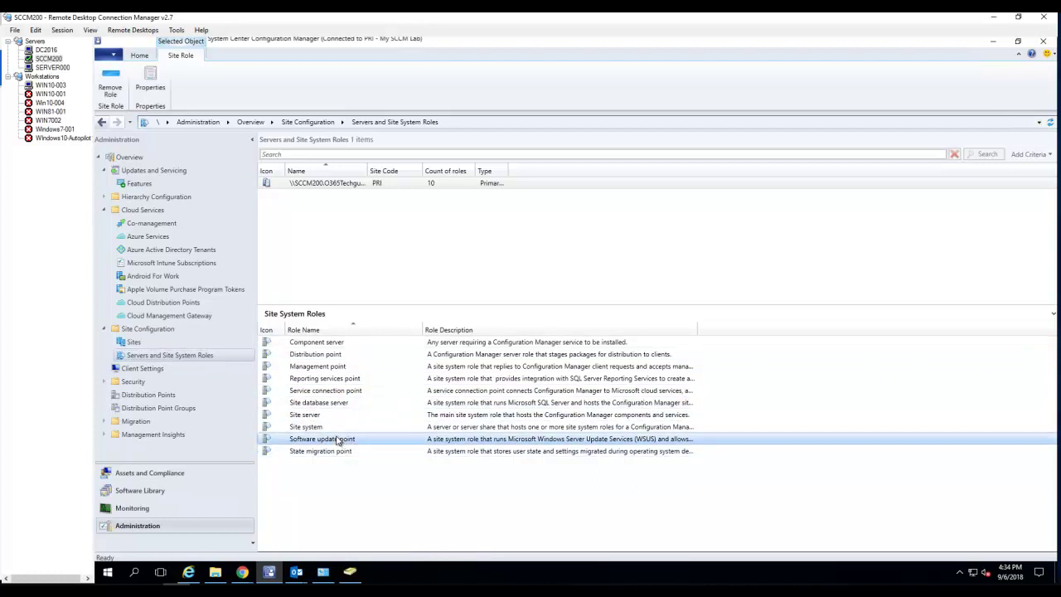
{"action": "left_click_drag", "start_coordinate": [696, 331], "coordinate": [739, 330]}
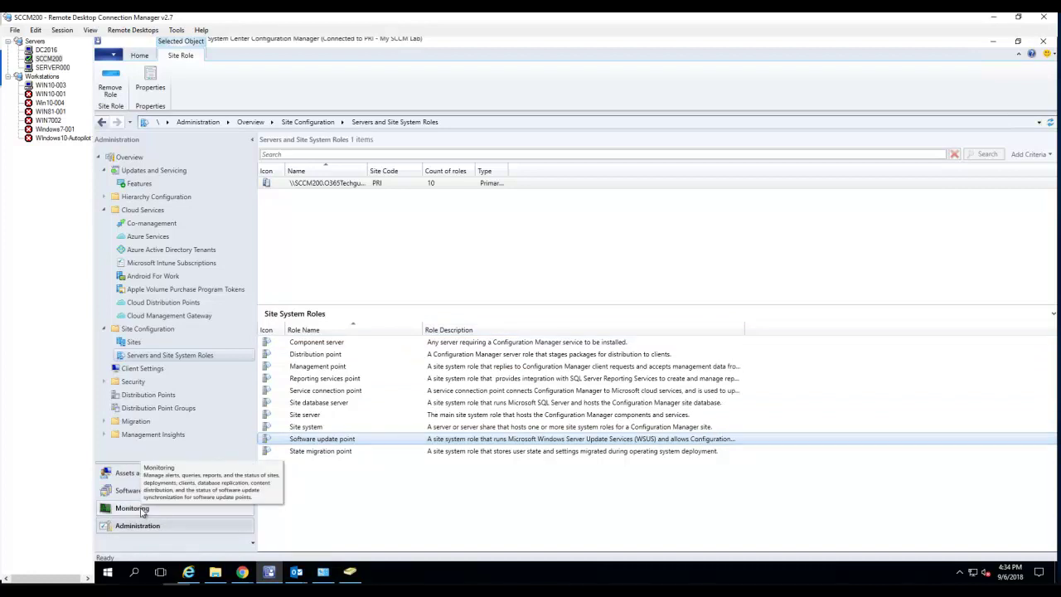
- Check the Software Update Point Synchronization Status of the PRI site in Monitoring
{"action": "left_click", "coordinate": [142, 511]}
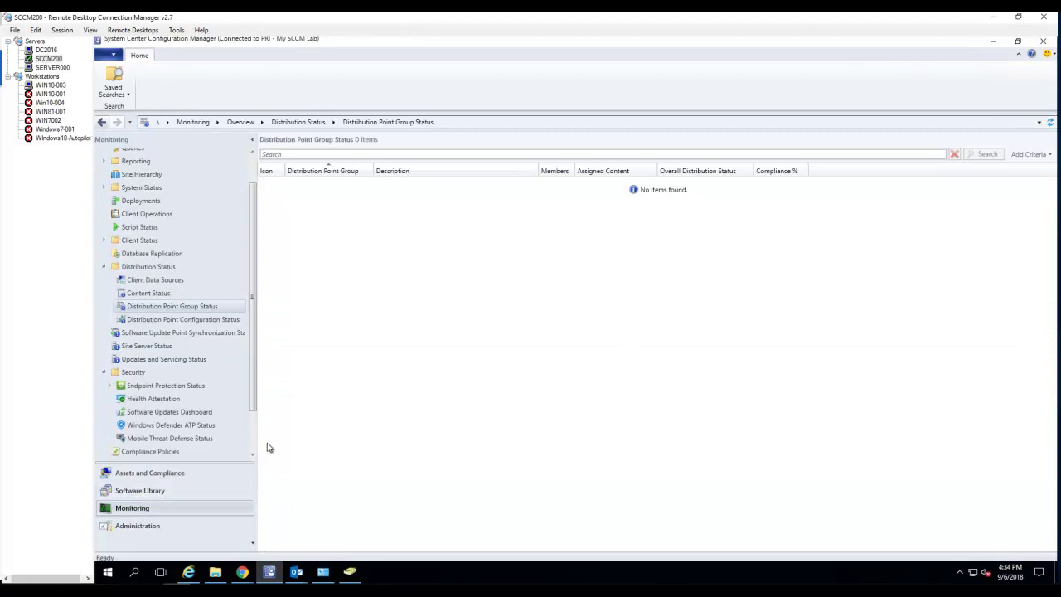
{"action": "left_click", "coordinate": [255, 444]}
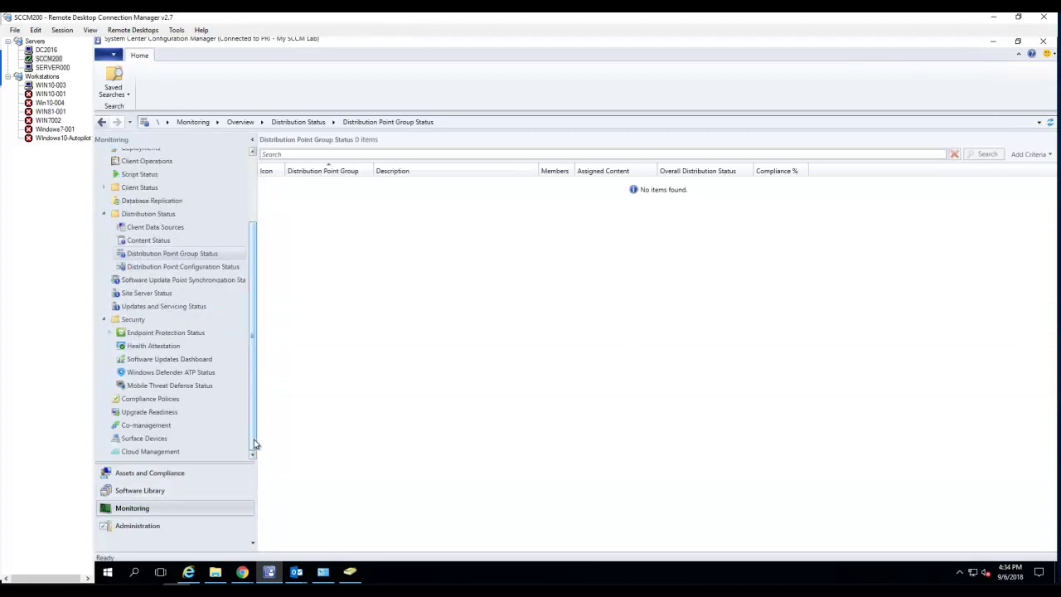
{"action": "left_click", "coordinate": [208, 280]}
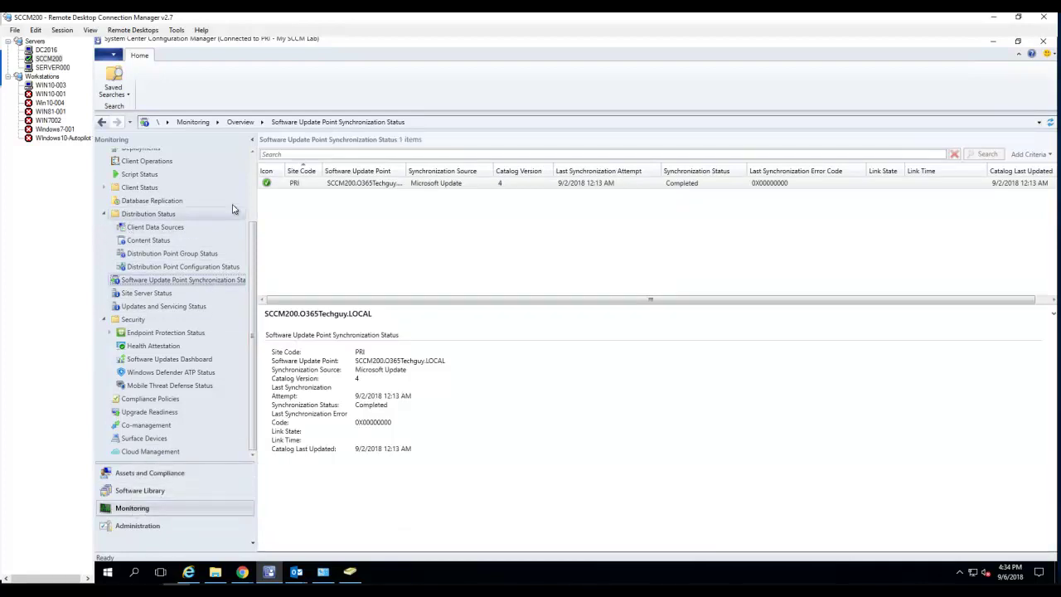
{"action": "scroll", "coordinate": [142, 249], "scroll_direction": "up", "scroll_amount": 3}
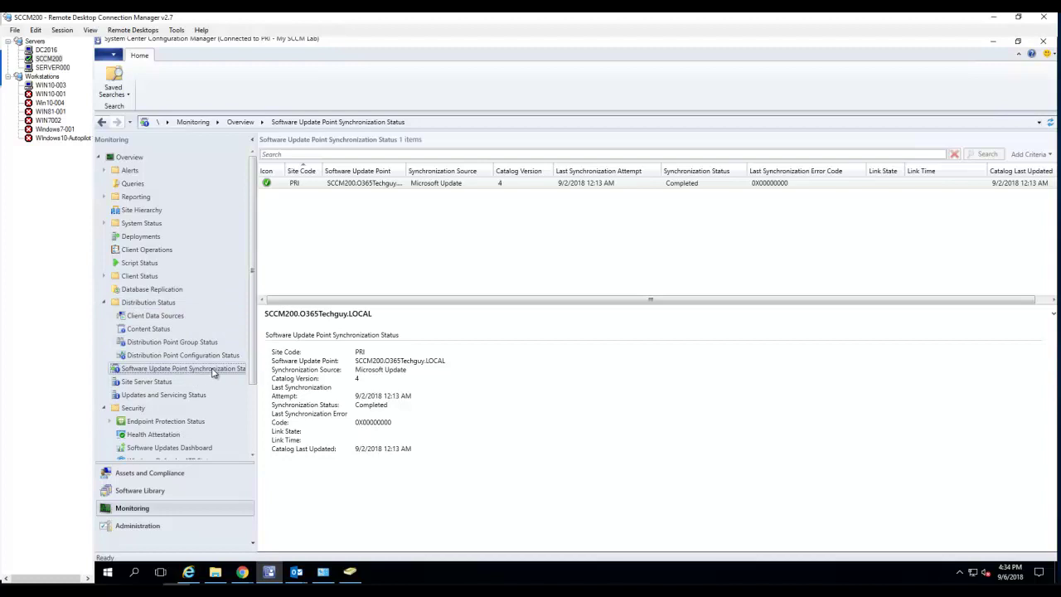
{"action": "left_click", "coordinate": [309, 183]}
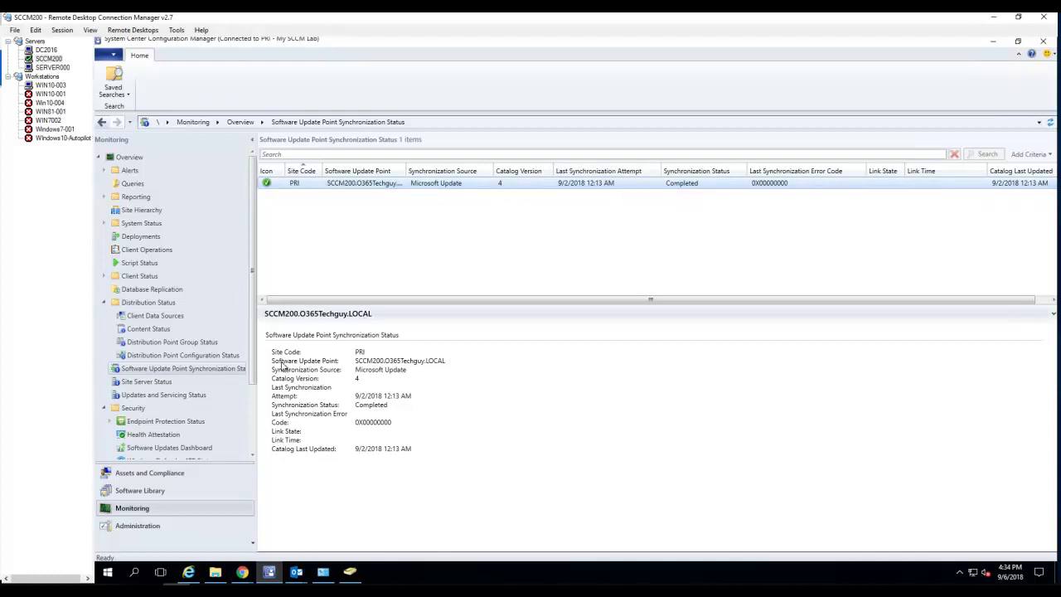
- Open the Software Update Point component properties for the PRI - My SCCM Lab site
{"action": "left_click", "coordinate": [179, 526]}
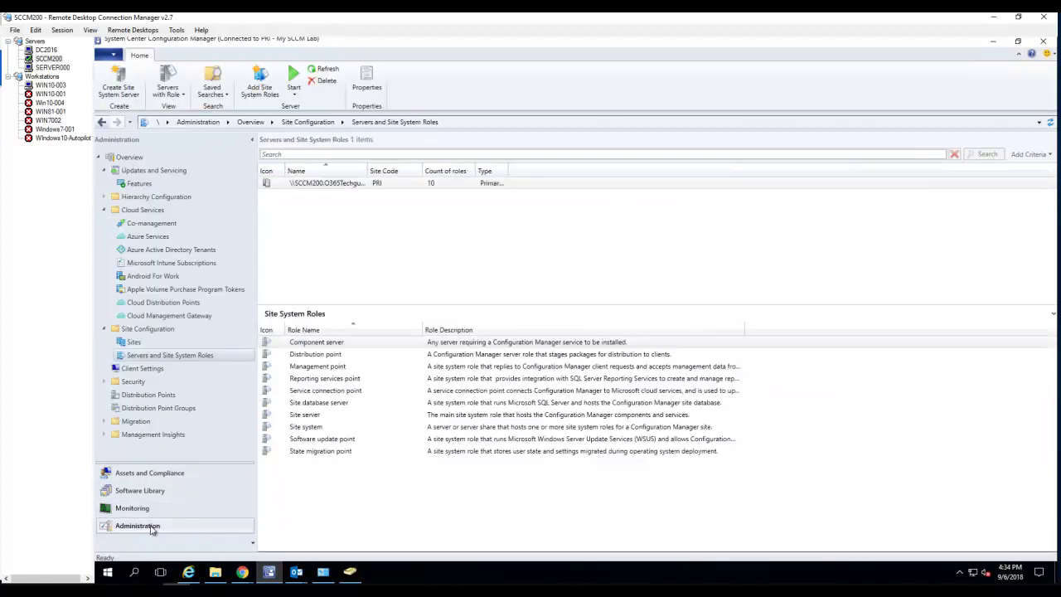
{"action": "left_click", "coordinate": [127, 332]}
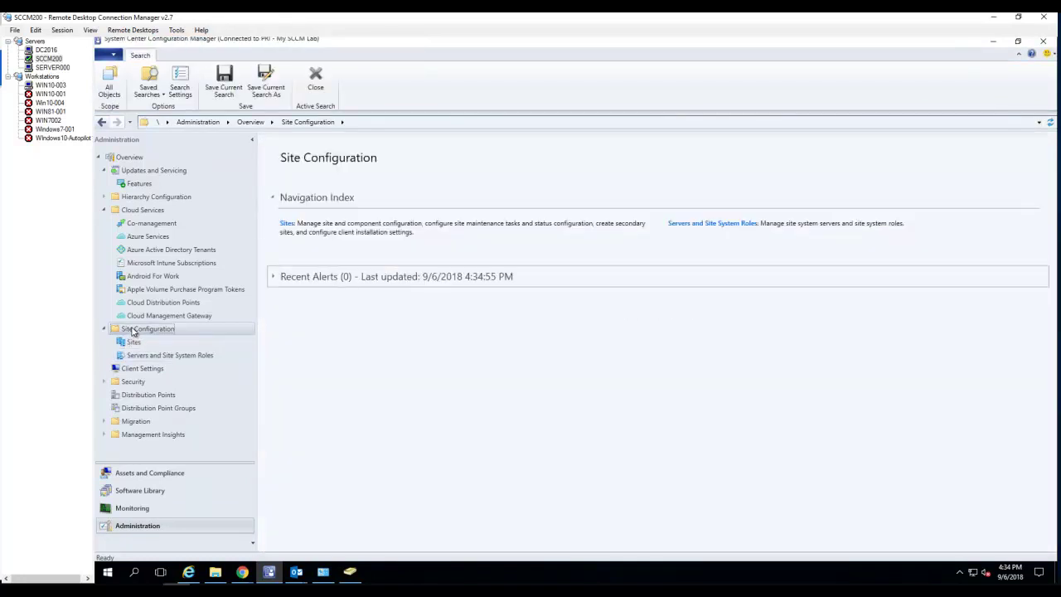
{"action": "left_click", "coordinate": [135, 344]}
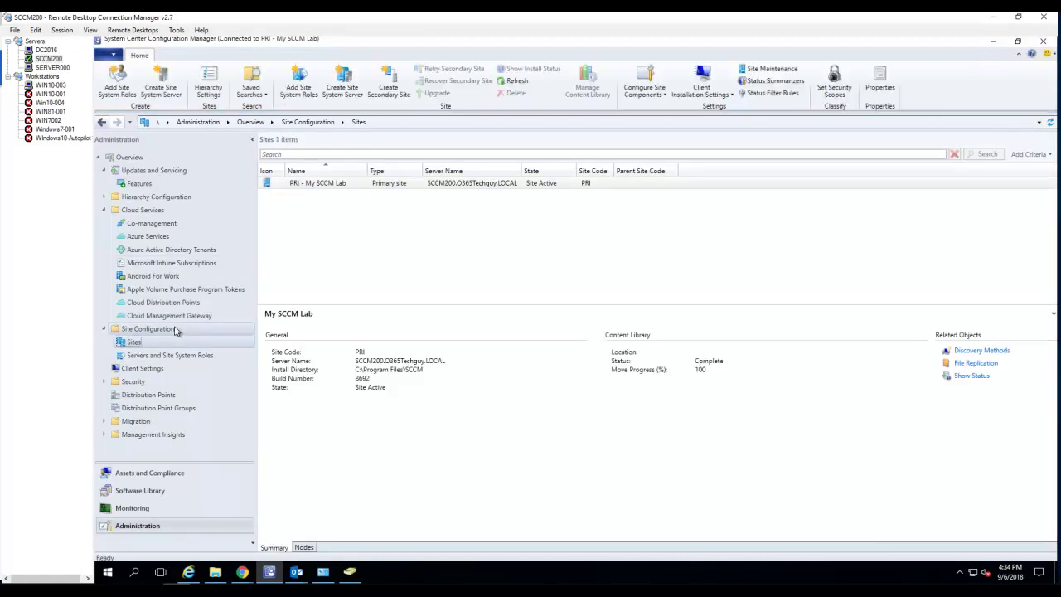
{"action": "left_click", "coordinate": [342, 184]}
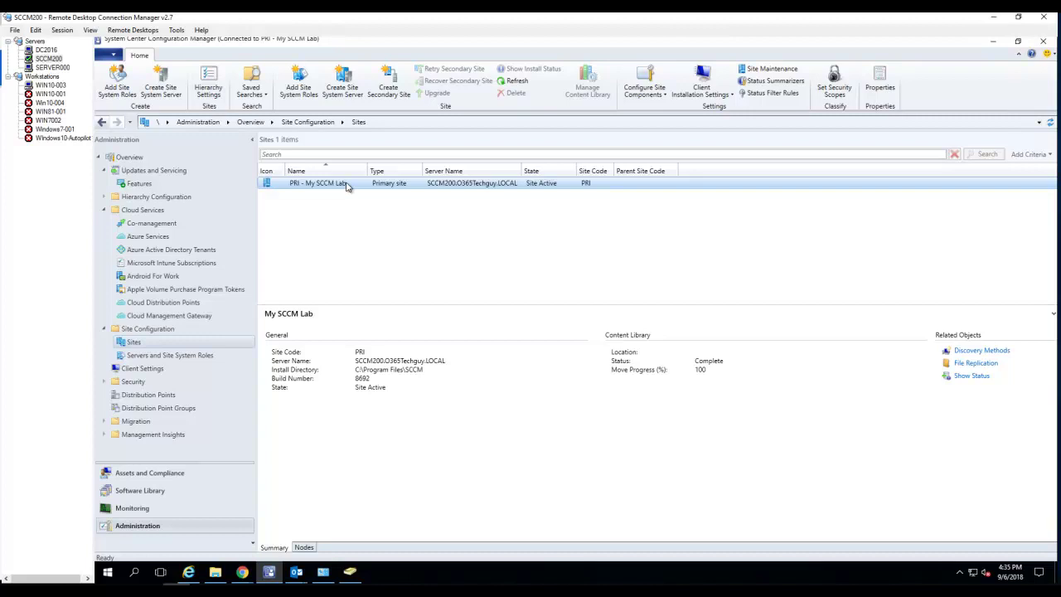
{"action": "right_click", "coordinate": [348, 186]}
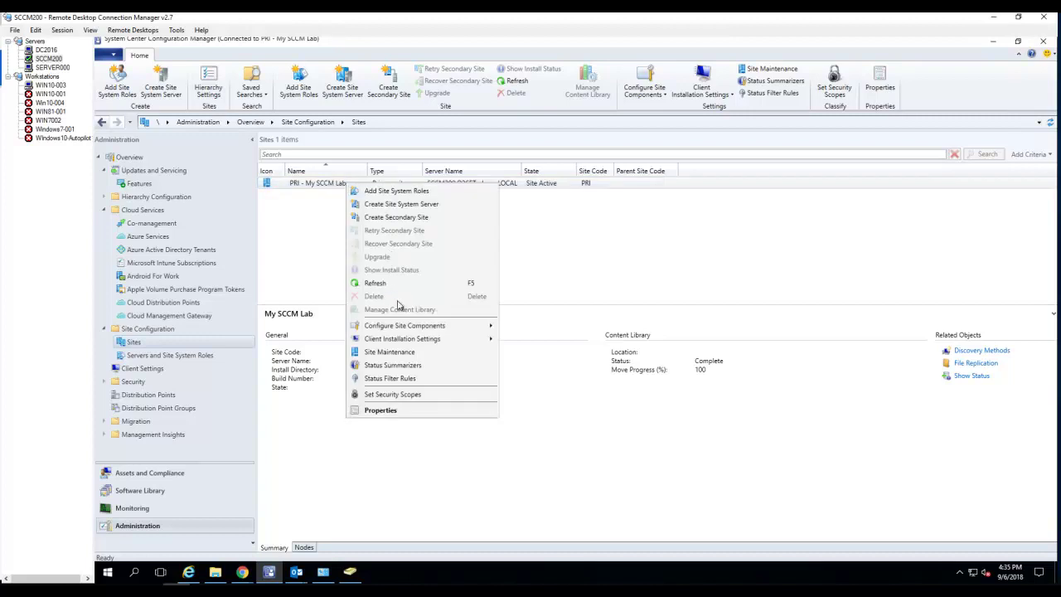
{"action": "mouse_move", "coordinate": [410, 329]}
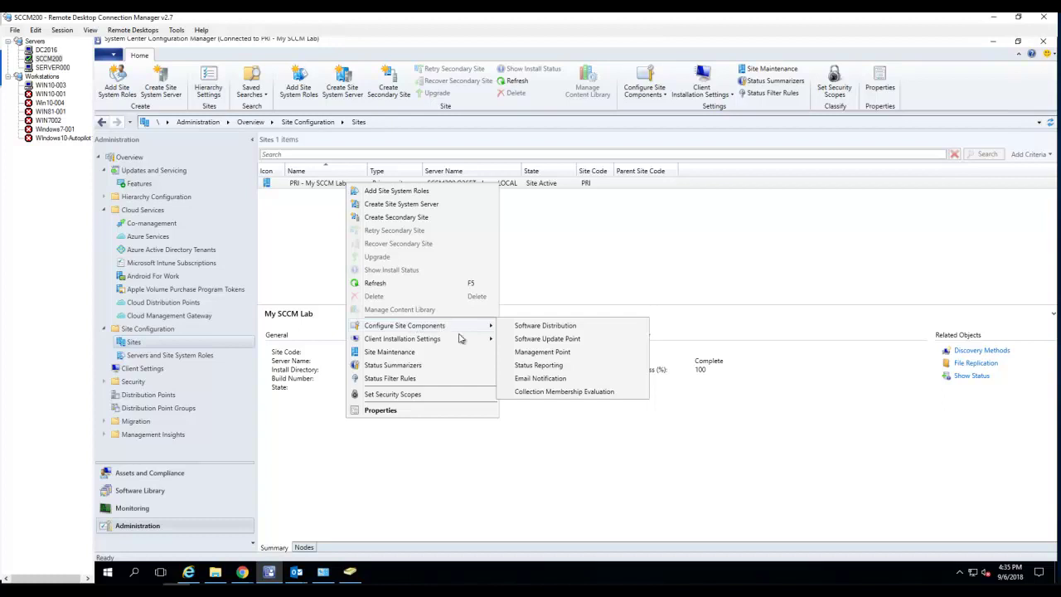
{"action": "left_click", "coordinate": [566, 344]}
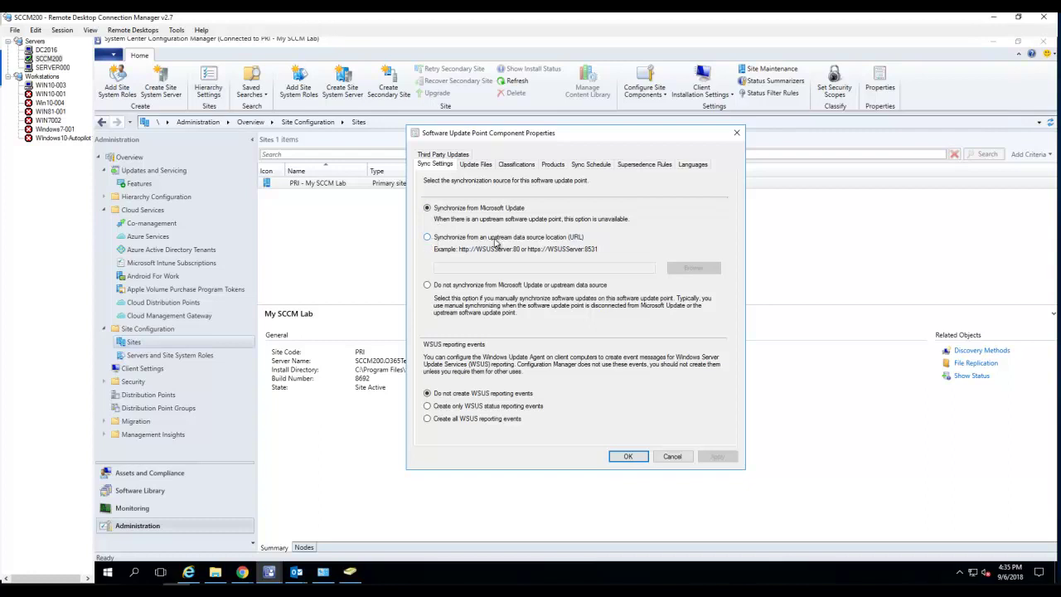
- Keep Microsoft Update as the synchronization source and choose to download both full files and express installation files for Windows 10
{"action": "left_click", "coordinate": [427, 238]}
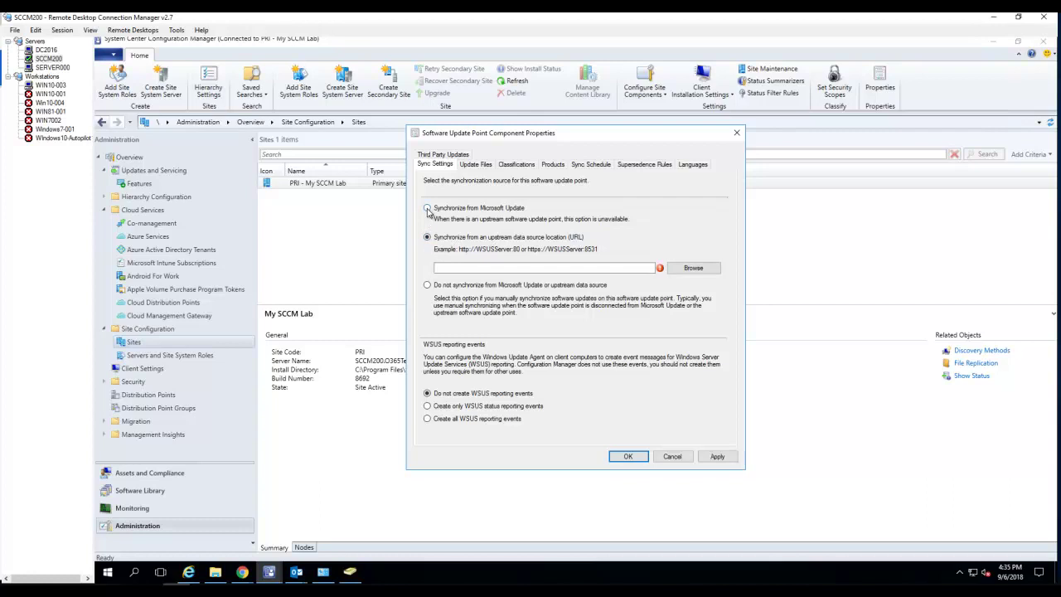
{"action": "left_click", "coordinate": [427, 209]}
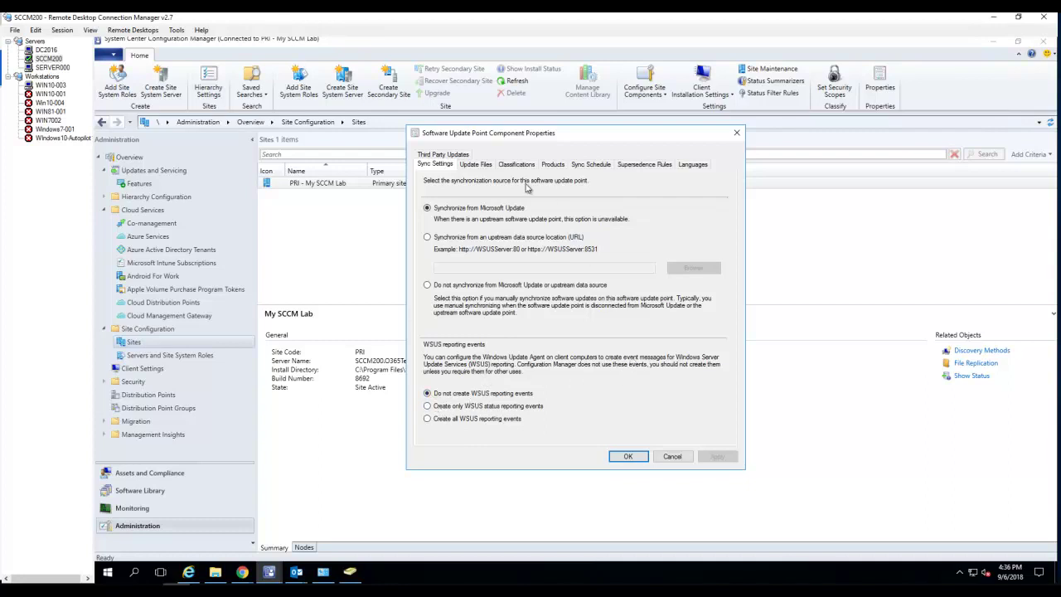
{"action": "left_click", "coordinate": [483, 166]}
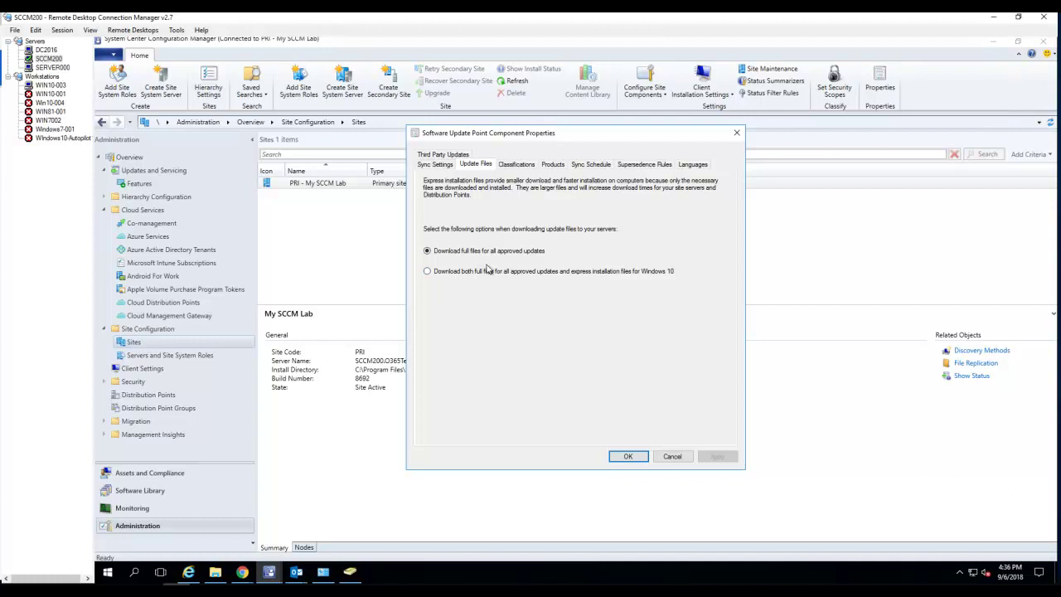
{"action": "left_click", "coordinate": [428, 272]}
- Review the software update classifications and the product selections from Developer Tools through Office to Windows
{"action": "left_click", "coordinate": [524, 165]}
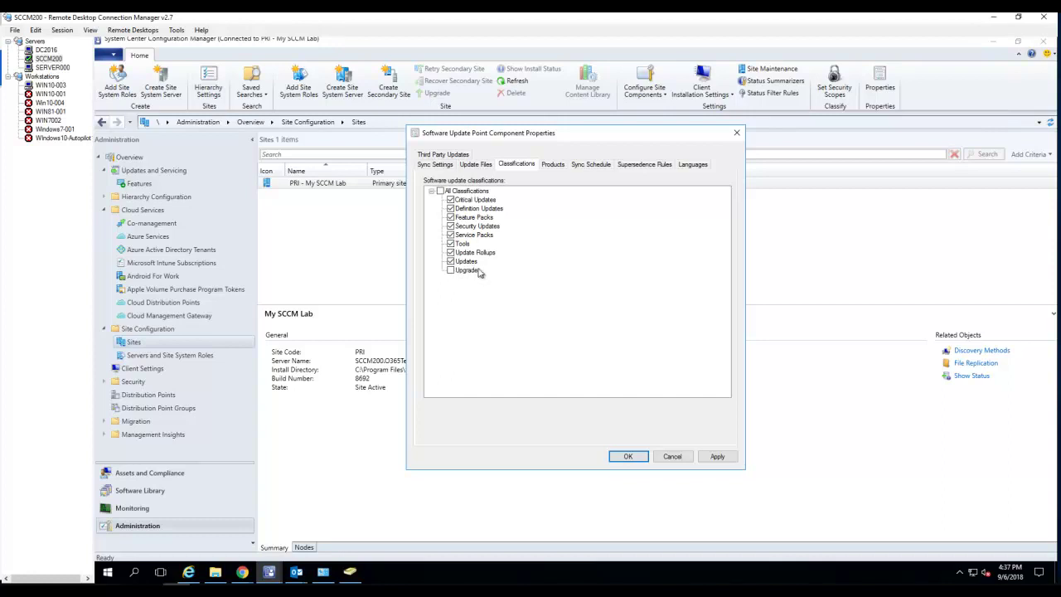
{"action": "left_click", "coordinate": [551, 166]}
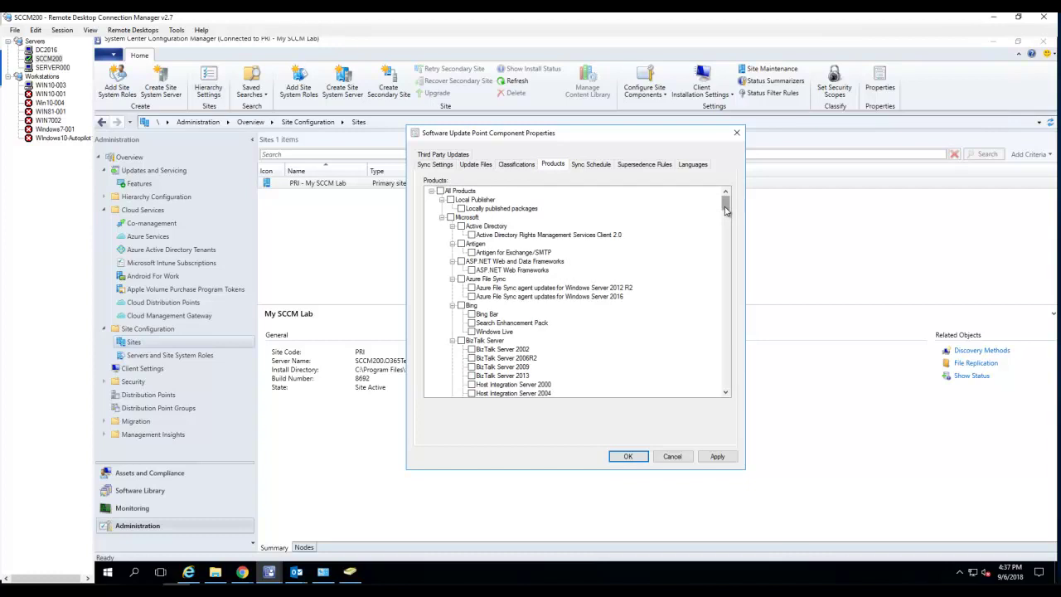
{"action": "left_click_drag", "start_coordinate": [726, 210], "coordinate": [721, 223]}
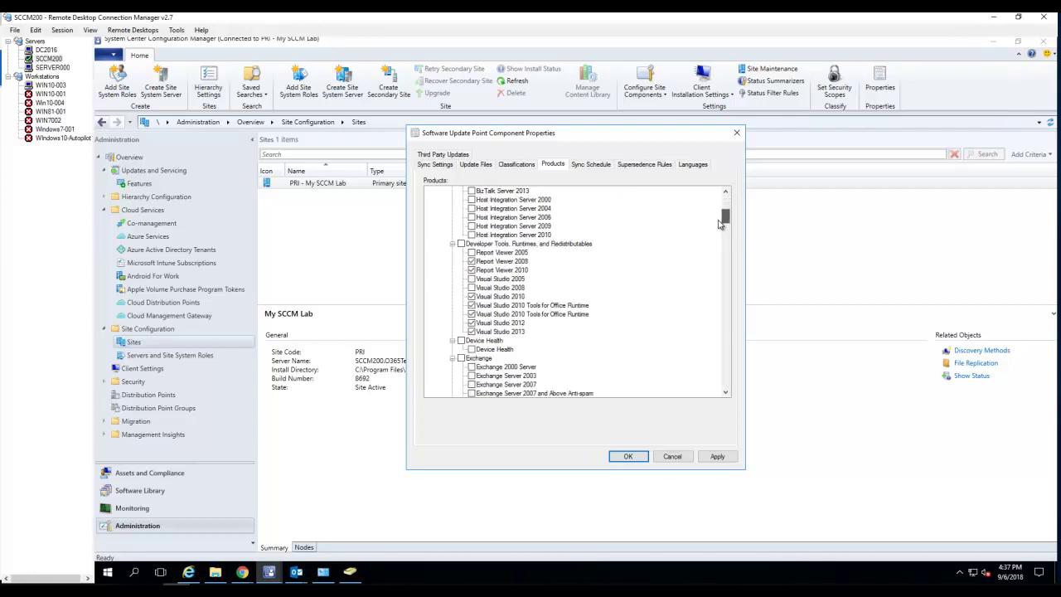
{"action": "left_click_drag", "start_coordinate": [720, 224], "coordinate": [721, 224]}
{"action": "scroll", "coordinate": [726, 232], "scroll_direction": "down", "scroll_amount": 5}
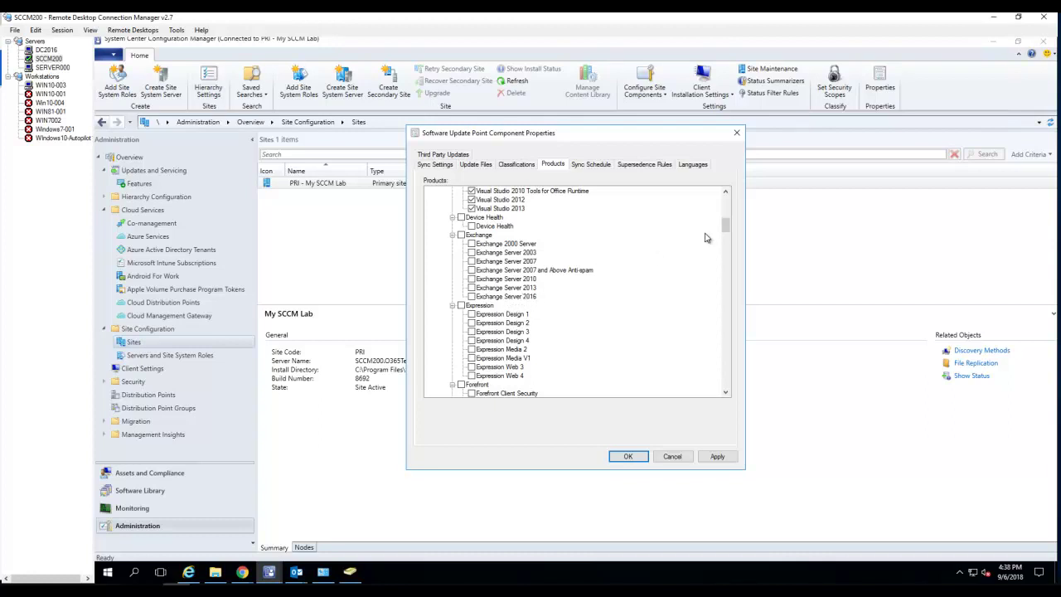
{"action": "left_click_drag", "start_coordinate": [727, 231], "coordinate": [718, 252]}
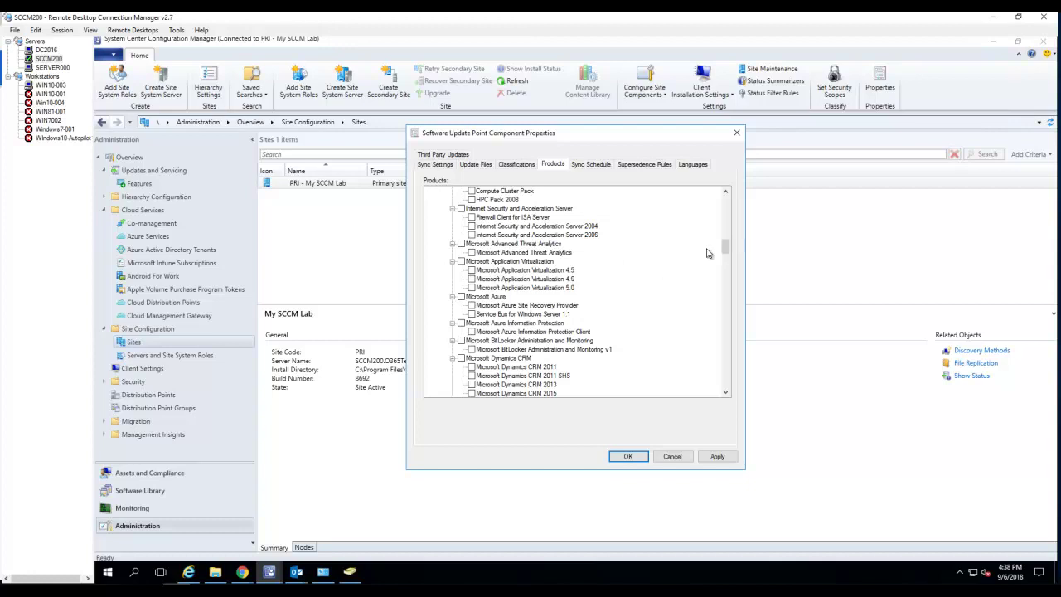
{"action": "left_click_drag", "start_coordinate": [724, 250], "coordinate": [723, 270]}
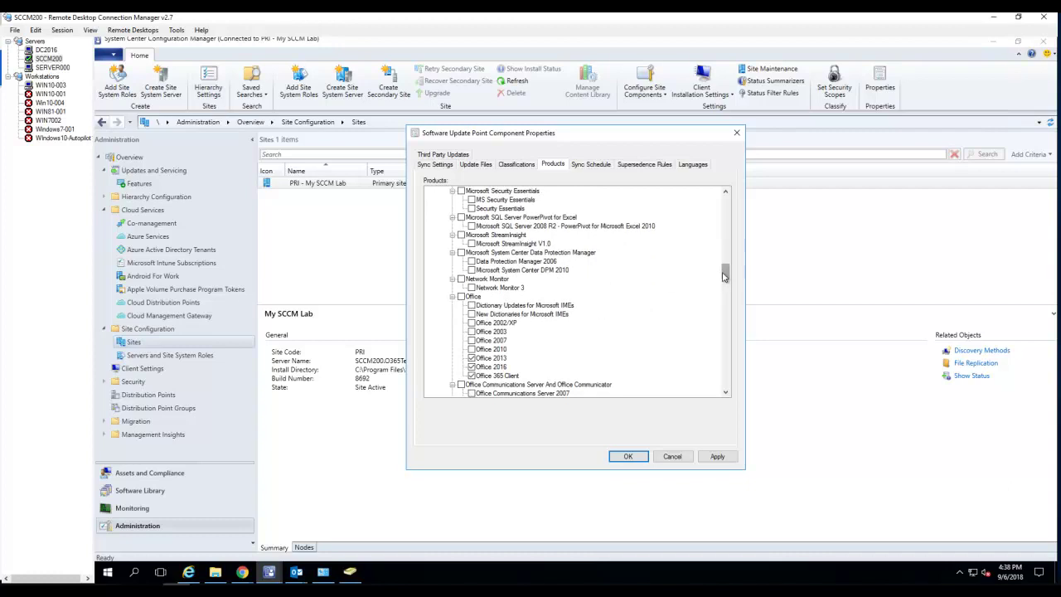
{"action": "left_click_drag", "start_coordinate": [724, 269], "coordinate": [725, 279]}
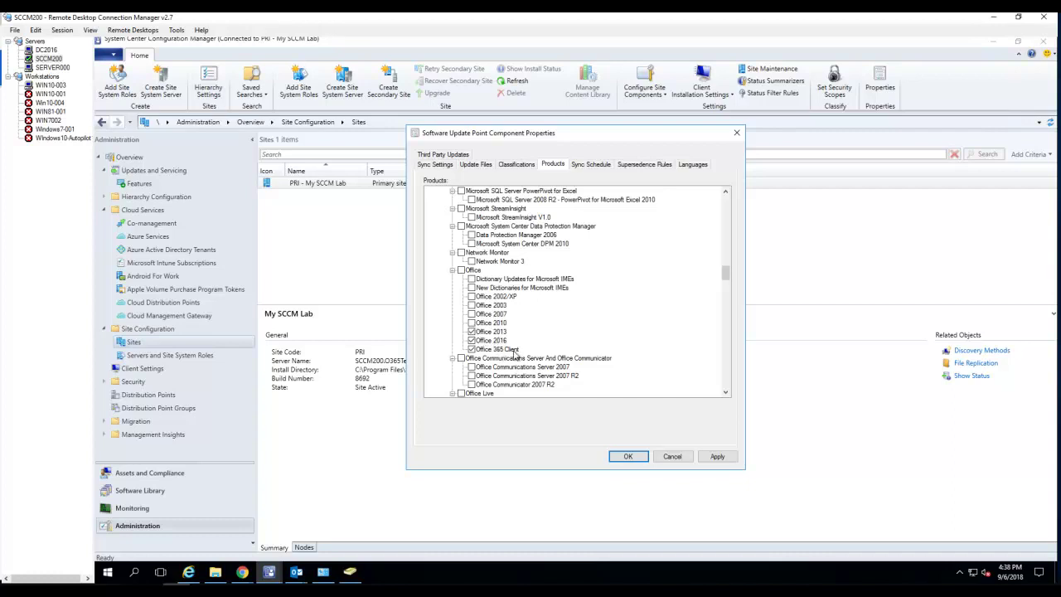
{"action": "left_click_drag", "start_coordinate": [725, 278], "coordinate": [725, 291]}
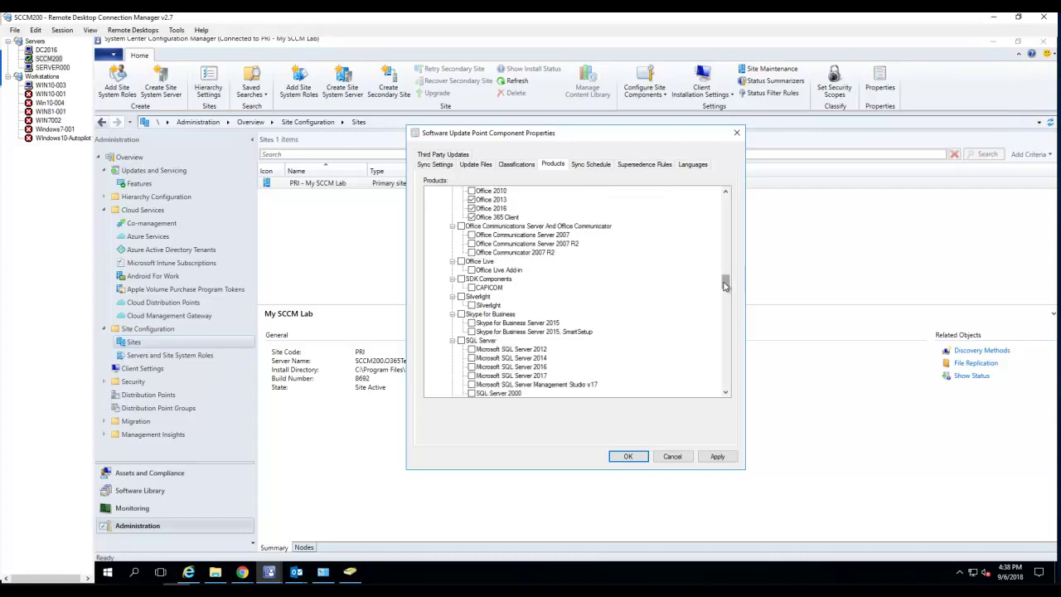
{"action": "left_click_drag", "start_coordinate": [726, 284], "coordinate": [727, 333]}
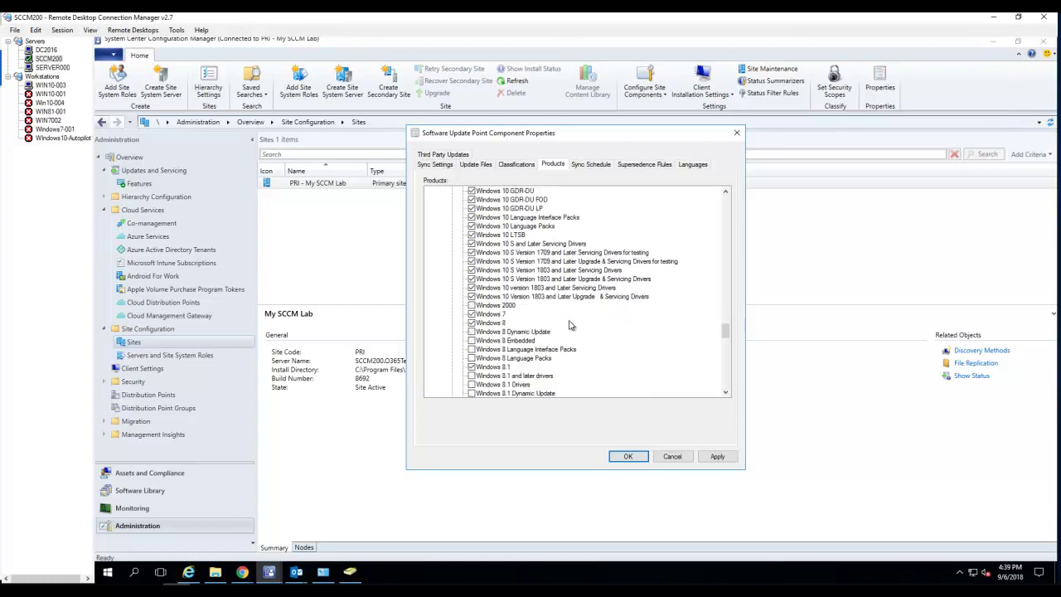
- Include Windows 8 Language Packs and the Windows 8.1 later drivers, Drivers, Dynamic Update, Language Interface Packs and Language Packs products
{"action": "left_click", "coordinate": [471, 367]}
{"action": "scroll", "coordinate": [476, 375], "scroll_direction": "down", "scroll_amount": 2}
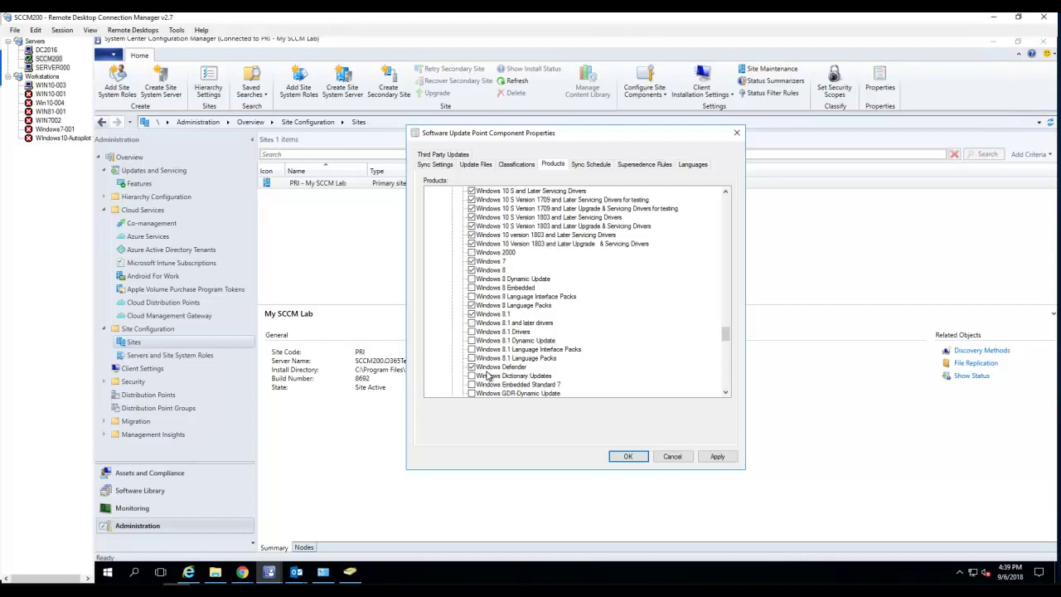
{"action": "left_click", "coordinate": [471, 323]}
{"action": "left_click", "coordinate": [471, 332]}
{"action": "left_click", "coordinate": [472, 340]}
{"action": "left_click", "coordinate": [472, 366]}
- Include Windows Server 2012 Language Packs in the products for software update synchronization
{"action": "scroll", "coordinate": [567, 367], "scroll_direction": "down", "scroll_amount": 1}
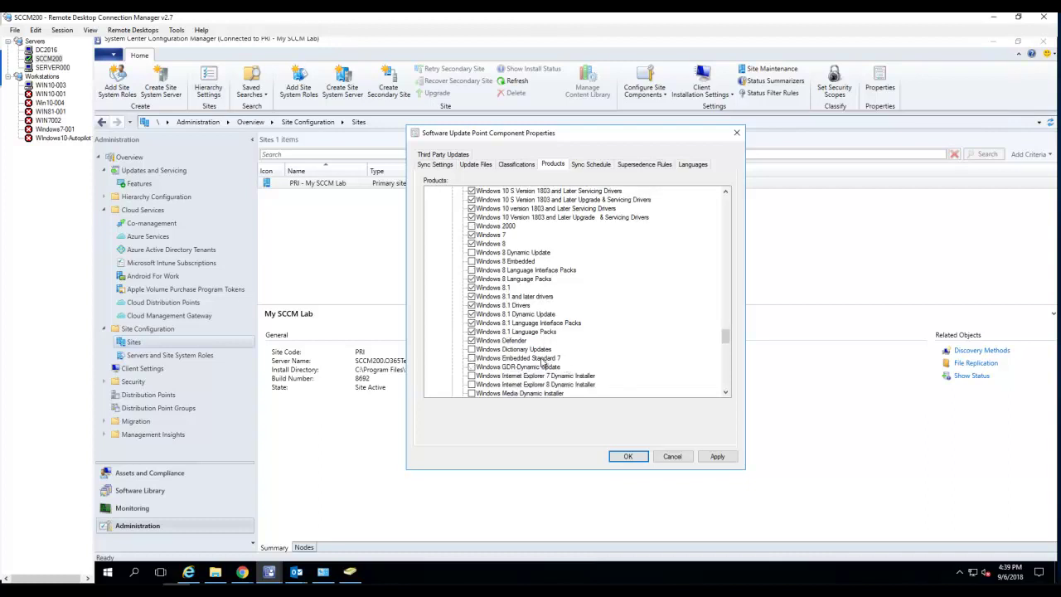
{"action": "scroll", "coordinate": [561, 343], "scroll_direction": "down", "scroll_amount": 1}
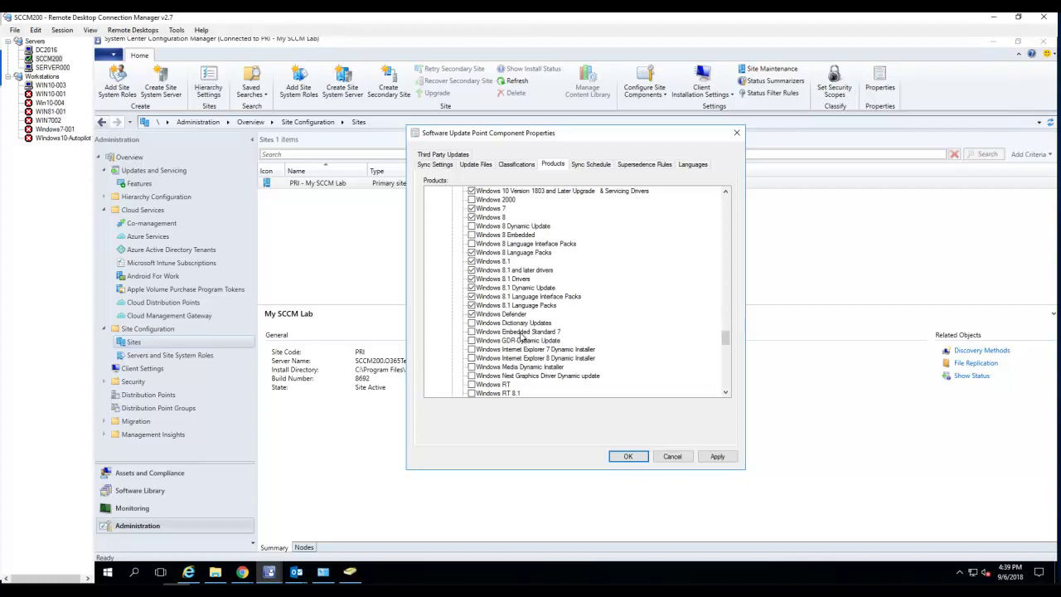
{"action": "scroll", "coordinate": [523, 340], "scroll_direction": "down", "scroll_amount": 2}
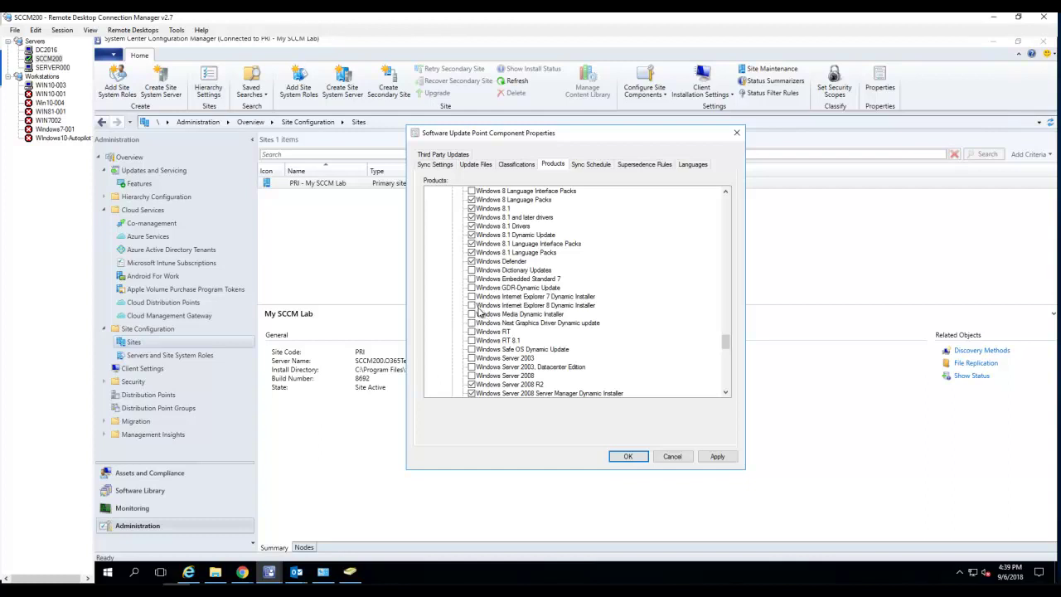
{"action": "scroll", "coordinate": [477, 323], "scroll_direction": "down", "scroll_amount": 1}
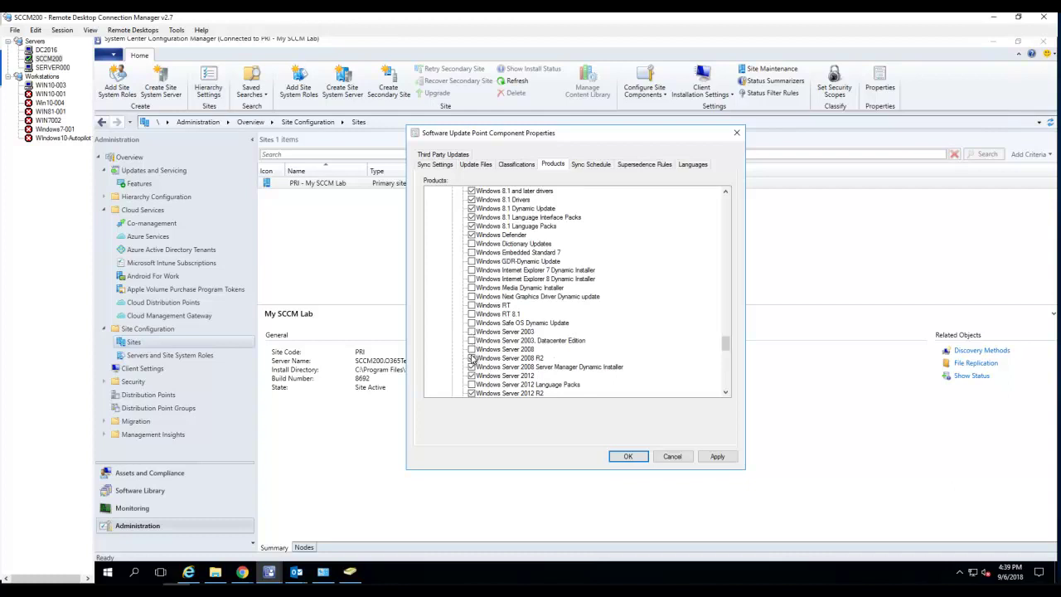
{"action": "scroll", "coordinate": [477, 349], "scroll_direction": "down", "scroll_amount": 1}
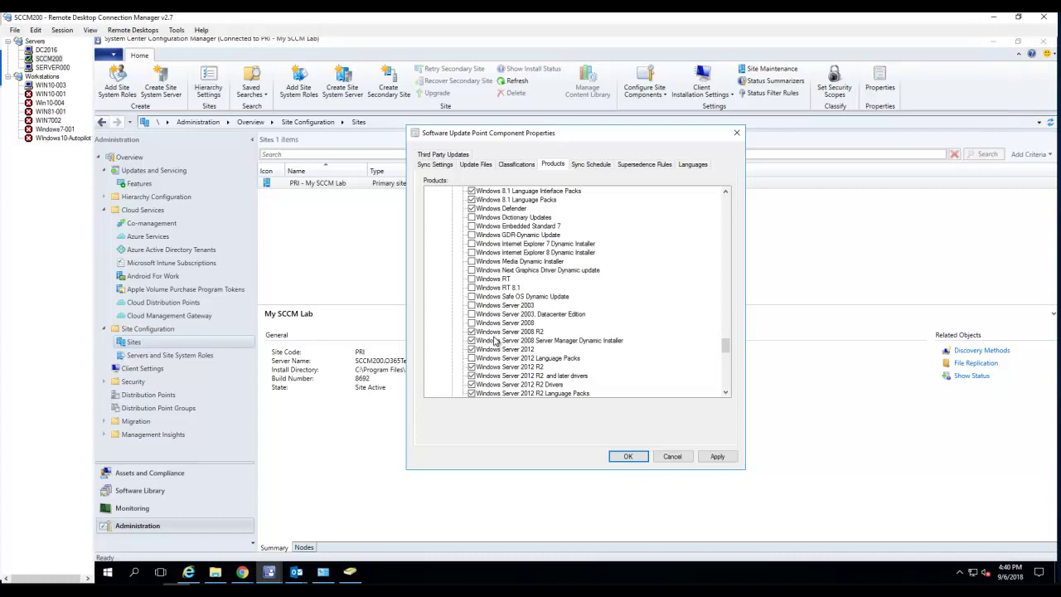
{"action": "left_click", "coordinate": [471, 359]}
{"action": "scroll", "coordinate": [489, 369], "scroll_direction": "down", "scroll_amount": 3}
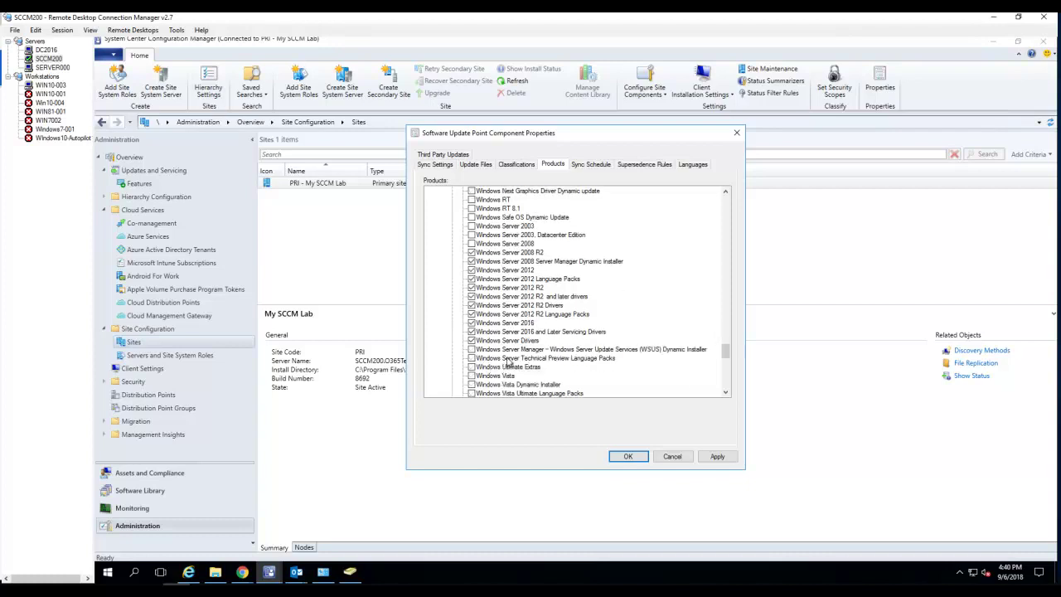
{"action": "scroll", "coordinate": [489, 364], "scroll_direction": "down", "scroll_amount": 1}
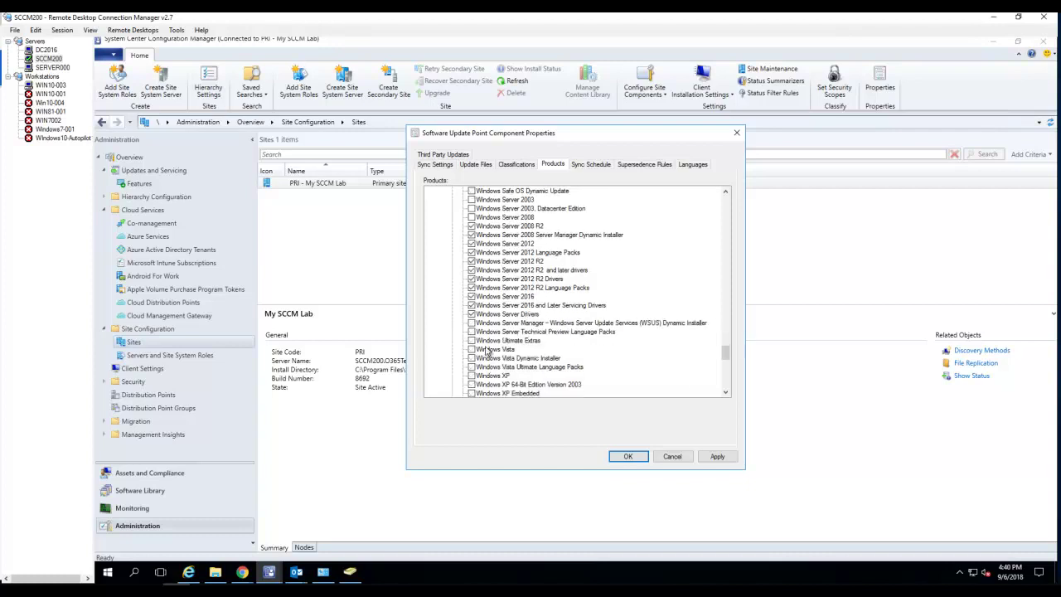
- Review the remaining product selections from Windows Server and Windows XP through Windows Azure Pack to Works
{"action": "scroll", "coordinate": [488, 352], "scroll_direction": "down", "scroll_amount": 3}
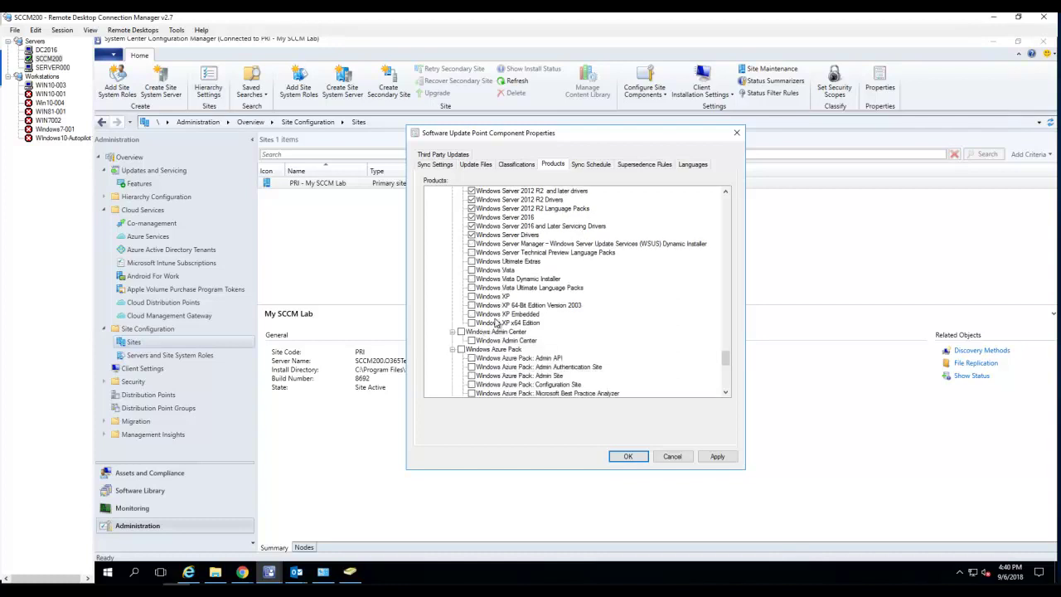
{"action": "scroll", "coordinate": [536, 304], "scroll_direction": "down", "scroll_amount": 3}
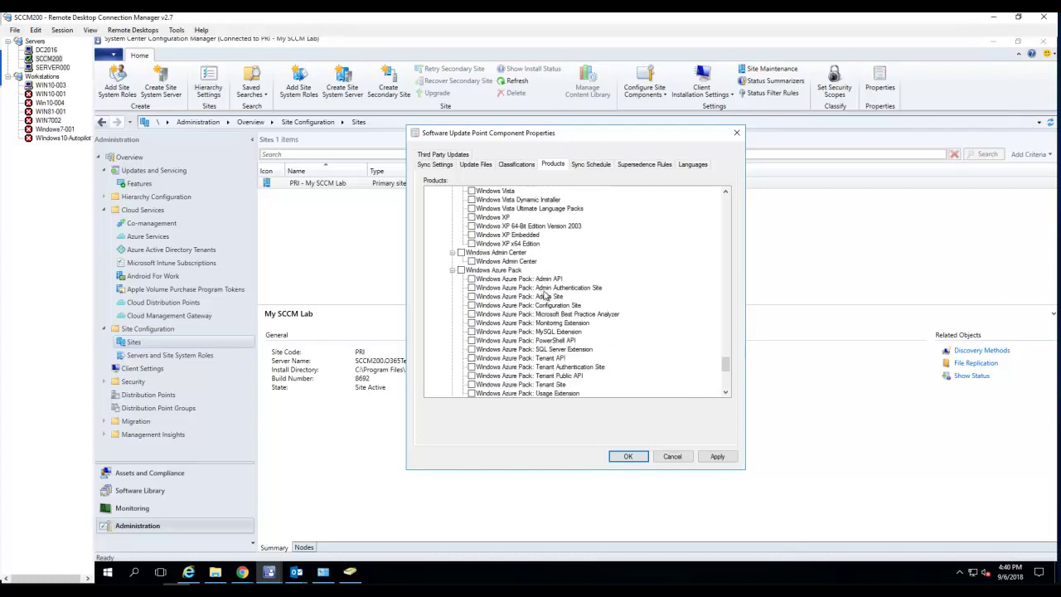
{"action": "scroll", "coordinate": [524, 286], "scroll_direction": "down", "scroll_amount": 2}
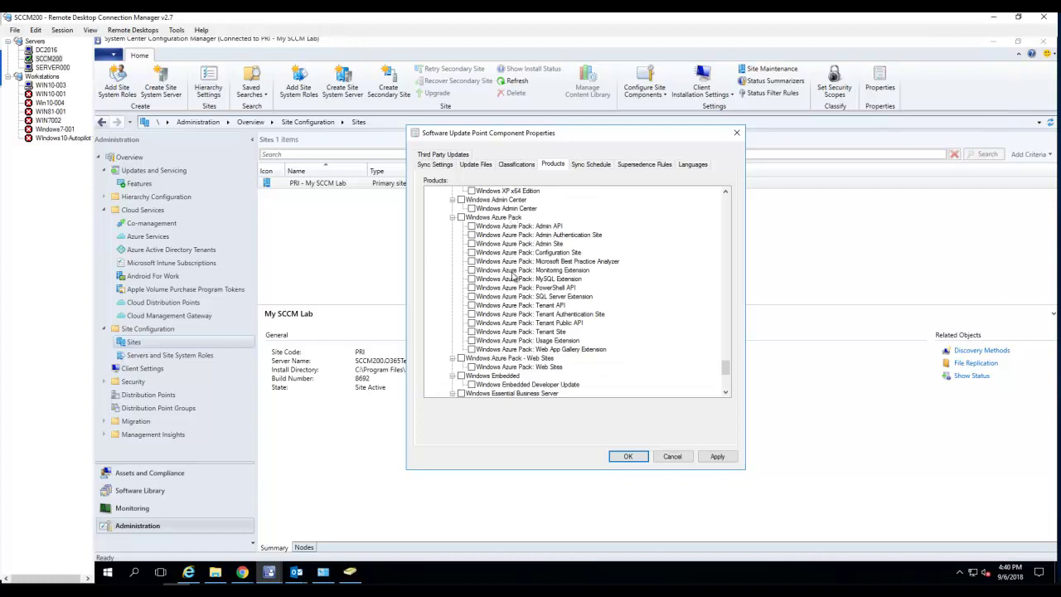
{"action": "scroll", "coordinate": [535, 309], "scroll_direction": "down", "scroll_amount": 1}
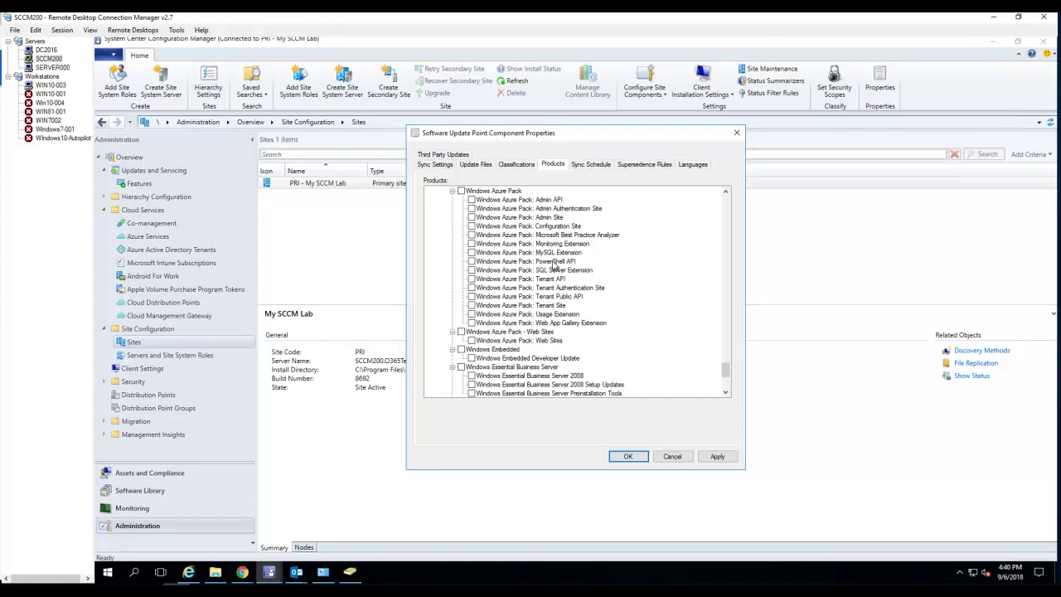
{"action": "scroll", "coordinate": [552, 270], "scroll_direction": "down", "scroll_amount": 2}
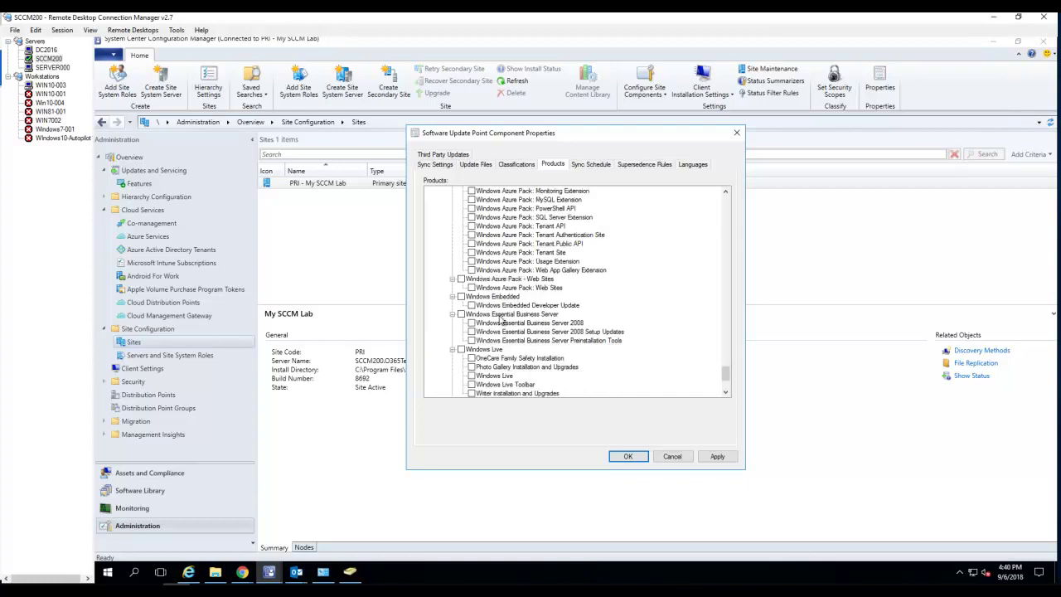
{"action": "scroll", "coordinate": [505, 323], "scroll_direction": "down", "scroll_amount": 1}
{"action": "scroll", "coordinate": [521, 360], "scroll_direction": "down", "scroll_amount": 2}
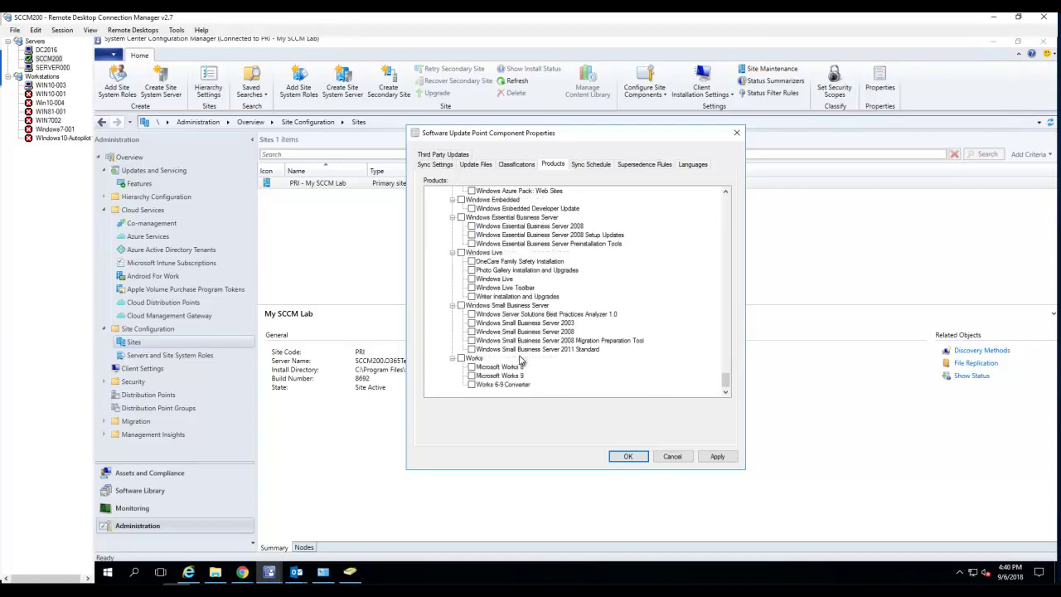
{"action": "scroll", "coordinate": [521, 359], "scroll_direction": "down", "scroll_amount": 1}
{"action": "left_click_drag", "start_coordinate": [726, 383], "coordinate": [745, 307]}
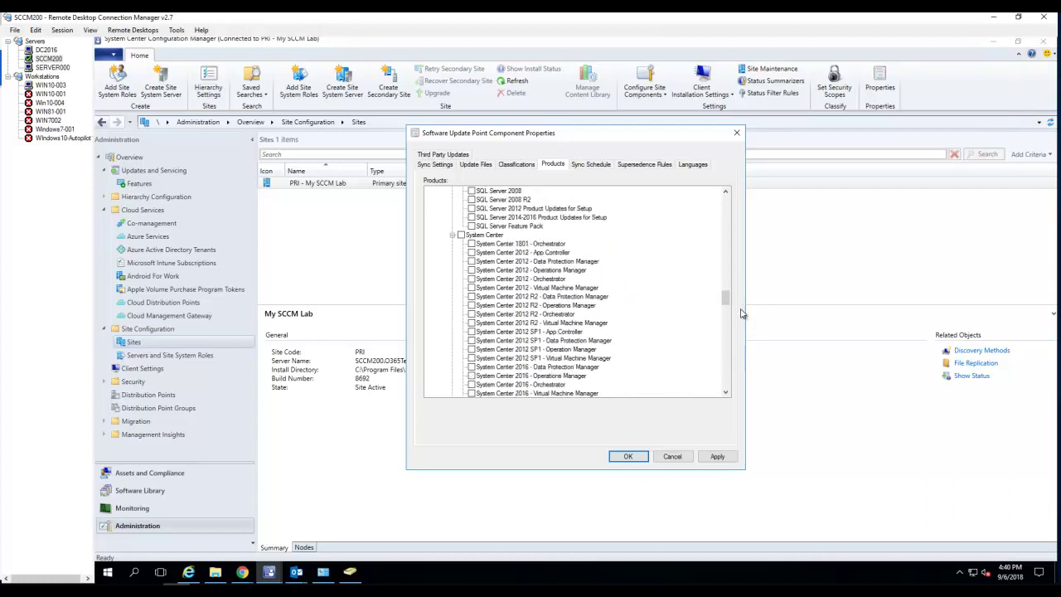
- Check the sync schedule, supersedence rules and update languages, and save the software update point component properties
{"action": "left_click", "coordinate": [592, 164]}
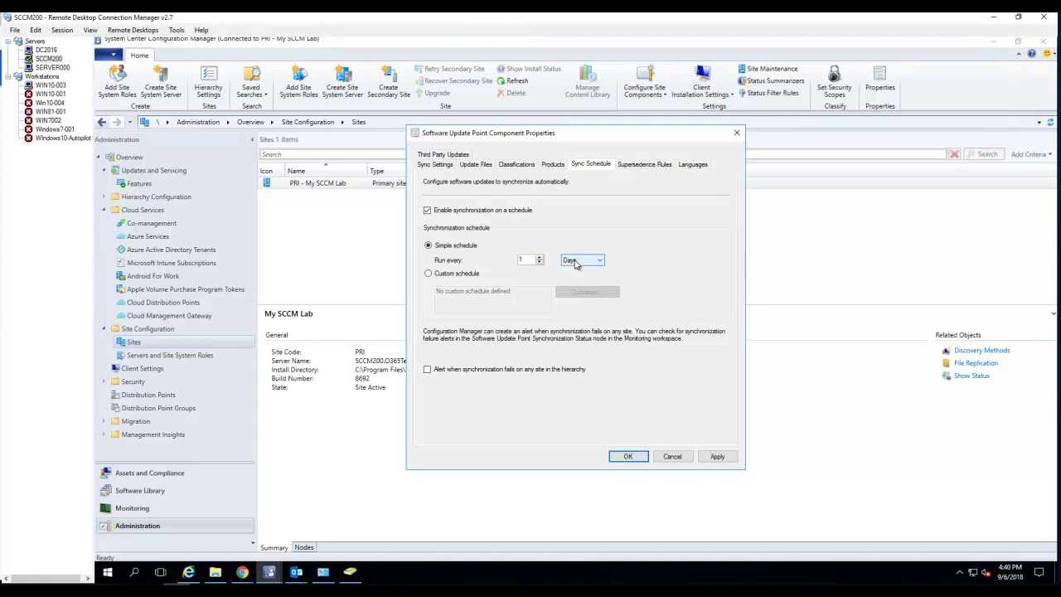
{"action": "left_click", "coordinate": [649, 164]}
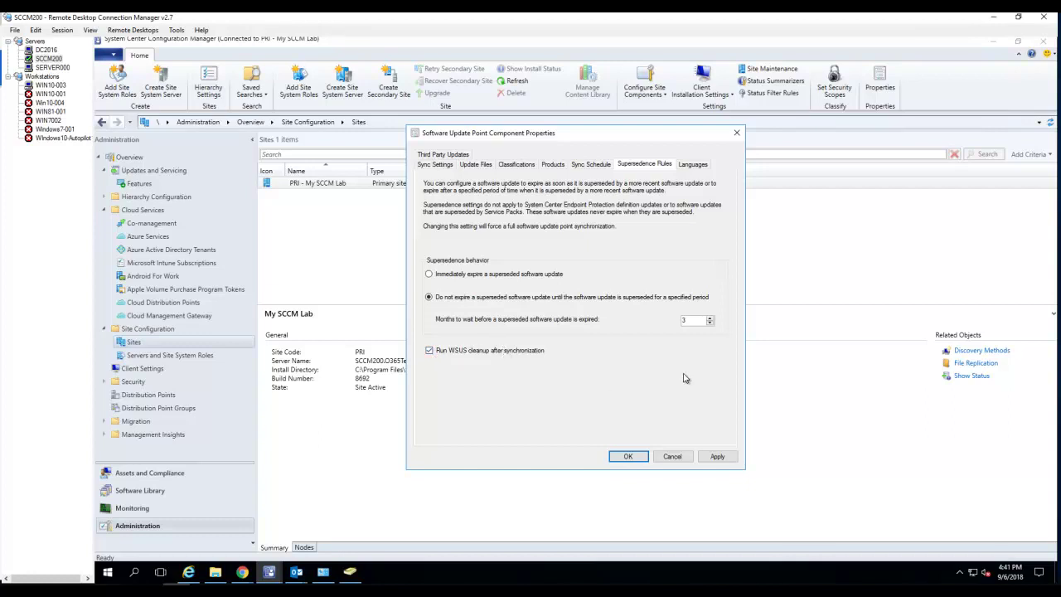
{"action": "left_click", "coordinate": [694, 164]}
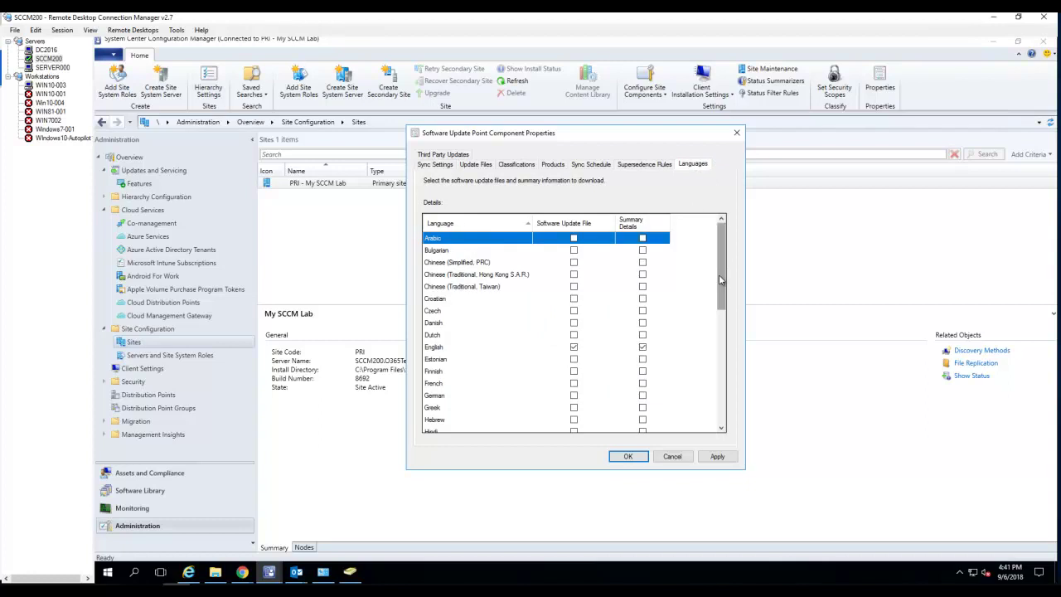
{"action": "left_click_drag", "start_coordinate": [719, 275], "coordinate": [720, 303]}
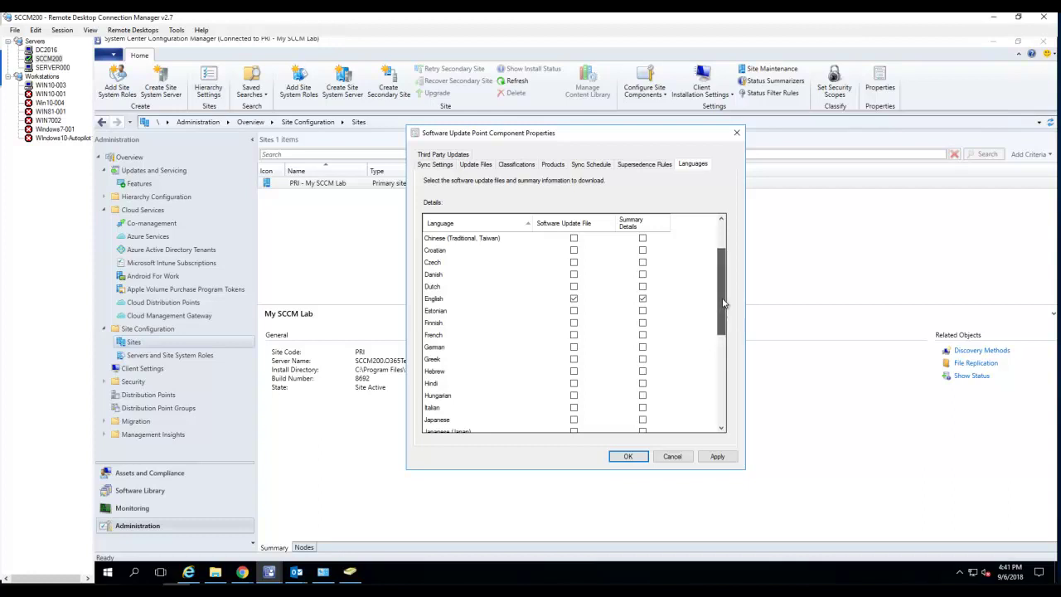
{"action": "left_click_drag", "start_coordinate": [723, 301], "coordinate": [723, 314]}
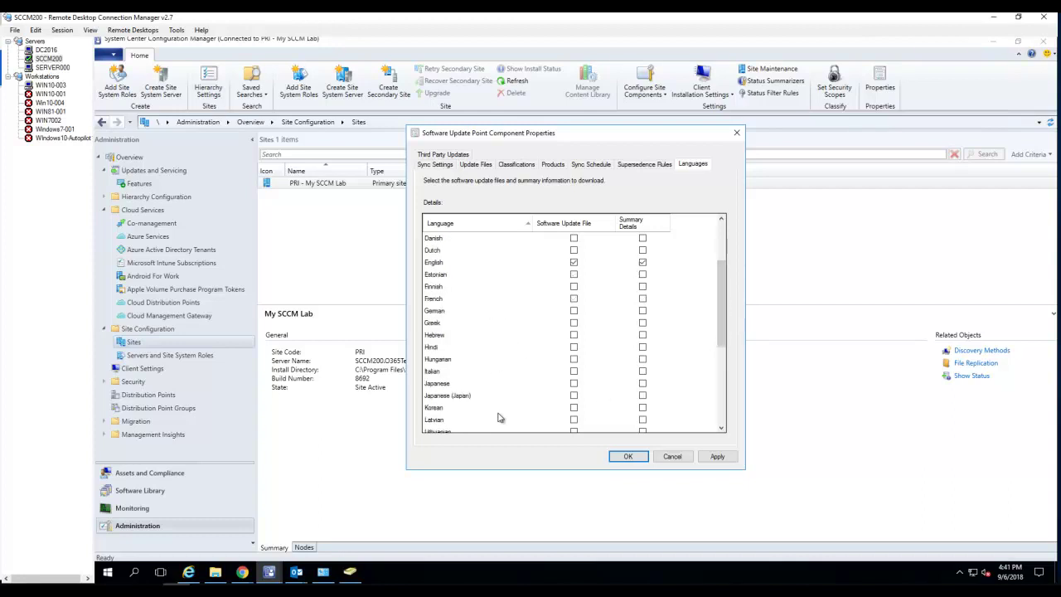
{"action": "left_click_drag", "start_coordinate": [722, 340], "coordinate": [724, 371]}
{"action": "key", "text": "Home"}
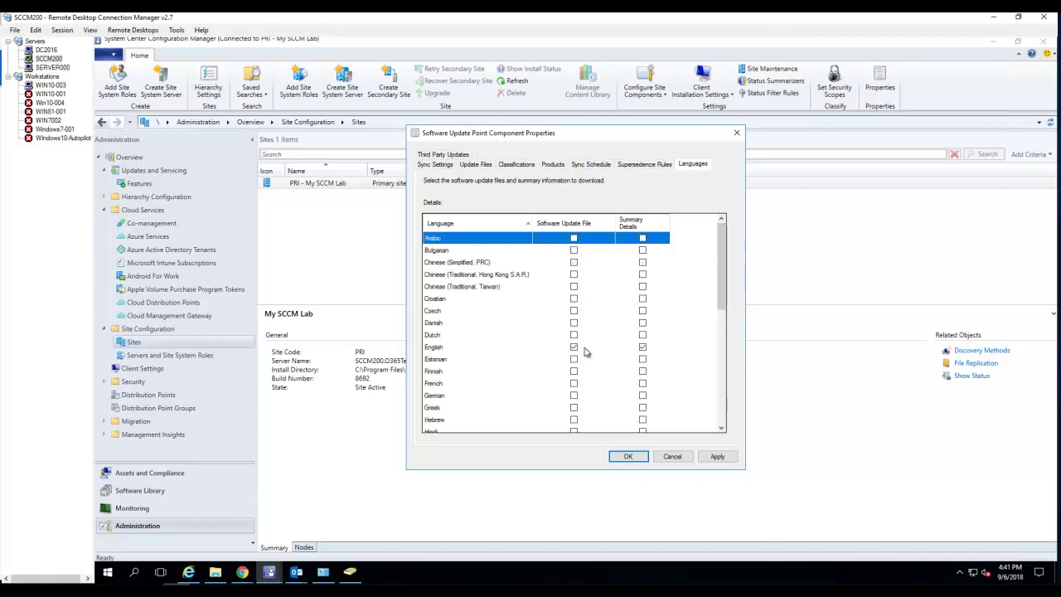
{"action": "left_click", "coordinate": [629, 458]}
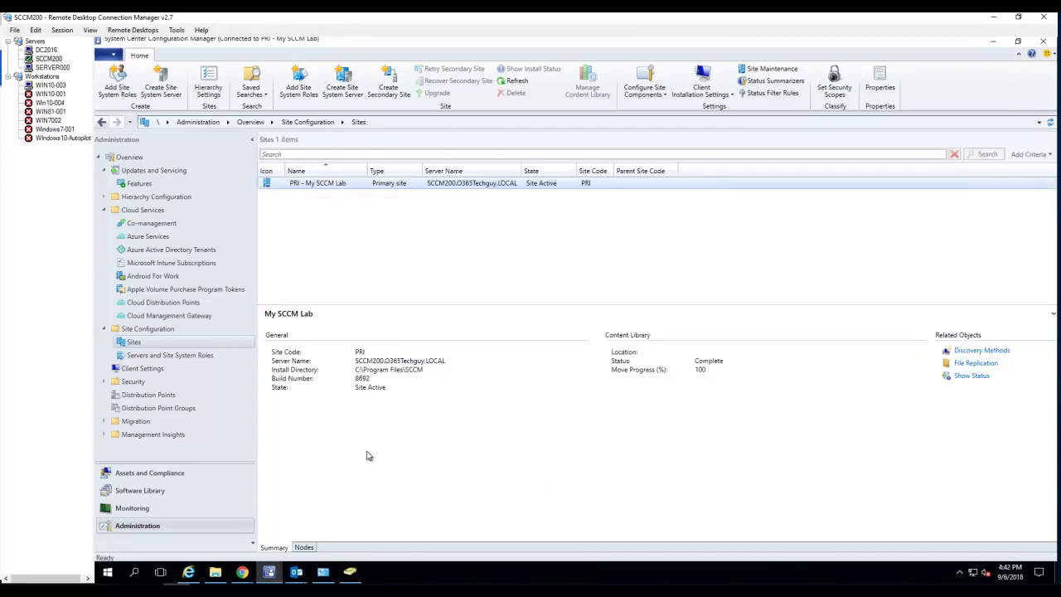
- Inspect the Software Update Point Synchronization Status of the PRI site in the Monitoring workspace
{"action": "left_click", "coordinate": [172, 494]}
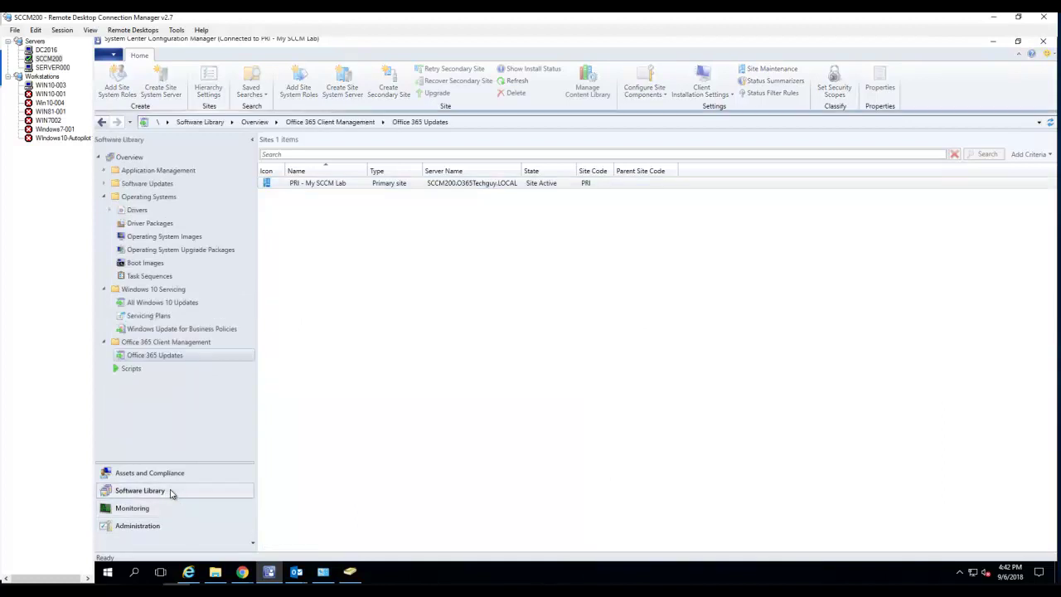
{"action": "left_click", "coordinate": [149, 509]}
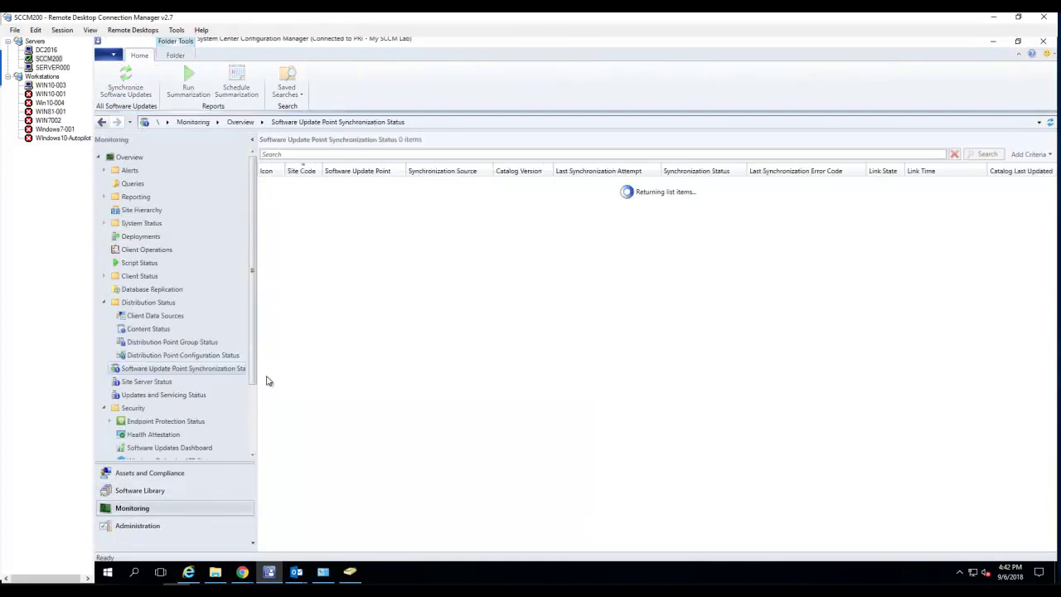
{"action": "left_click", "coordinate": [569, 189]}
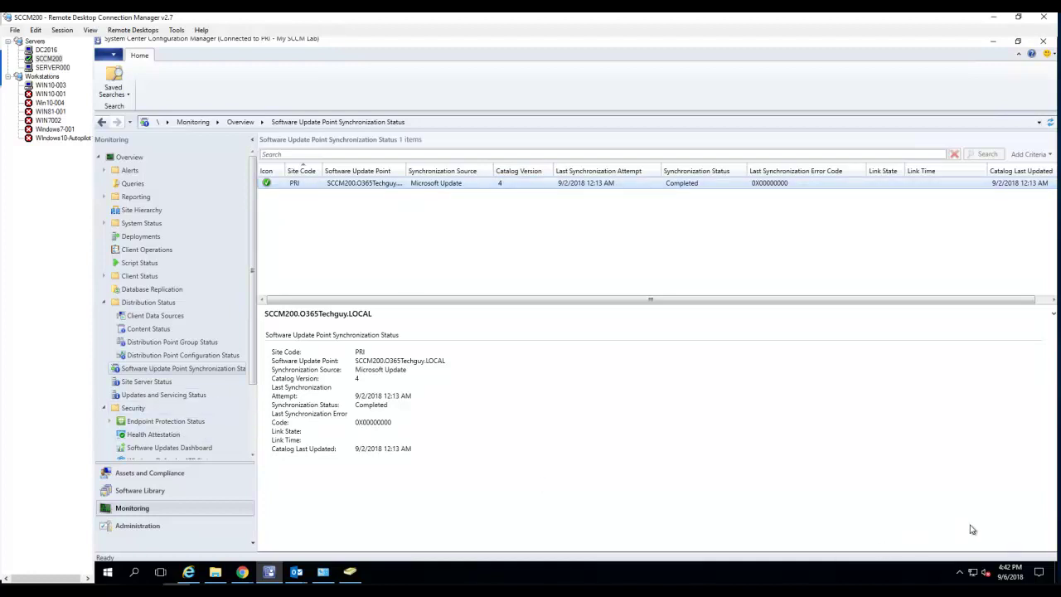
- Run a site-wide synchronization of All Software Updates from the Software Library
{"action": "left_click", "coordinate": [165, 495]}
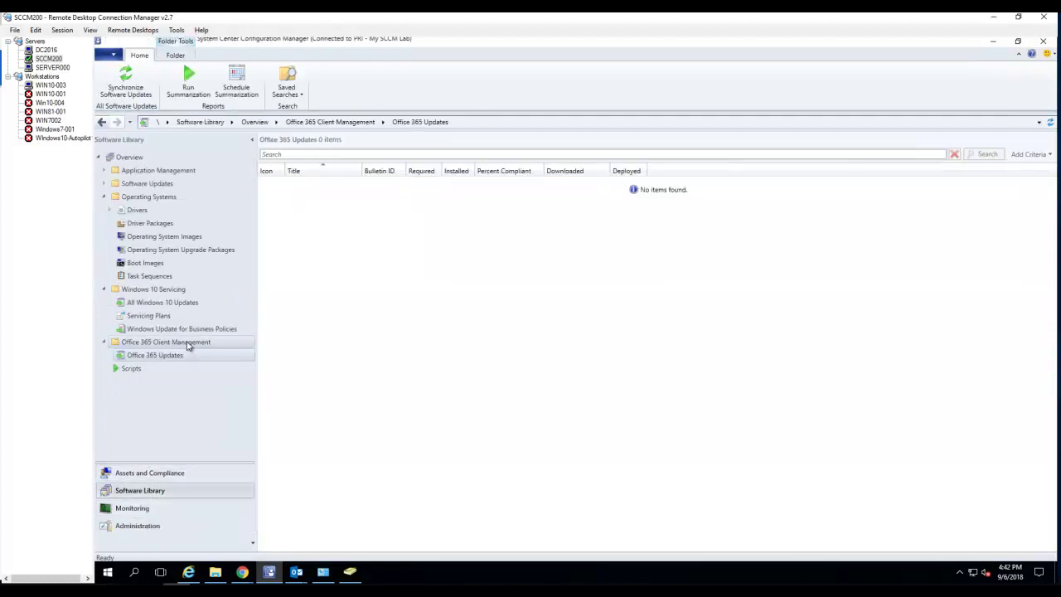
{"action": "left_click", "coordinate": [103, 183]}
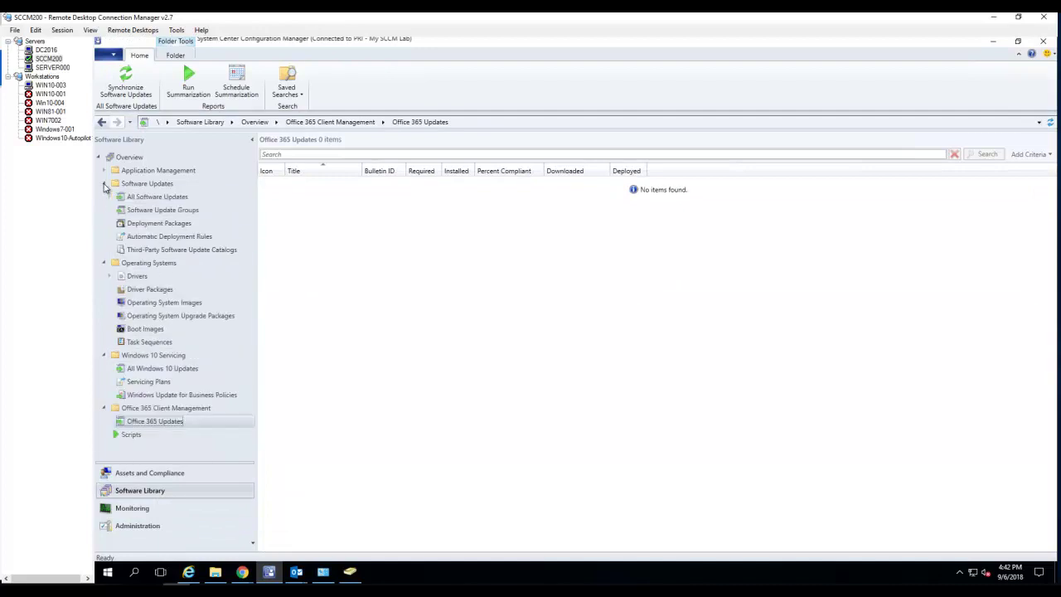
{"action": "left_click", "coordinate": [157, 198]}
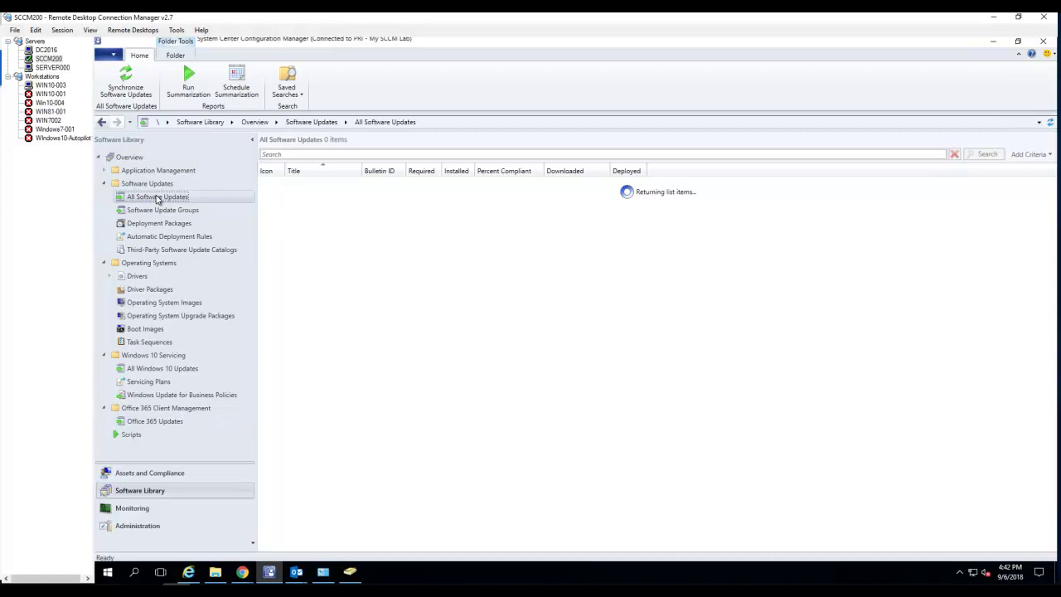
{"action": "right_click", "coordinate": [157, 198]}
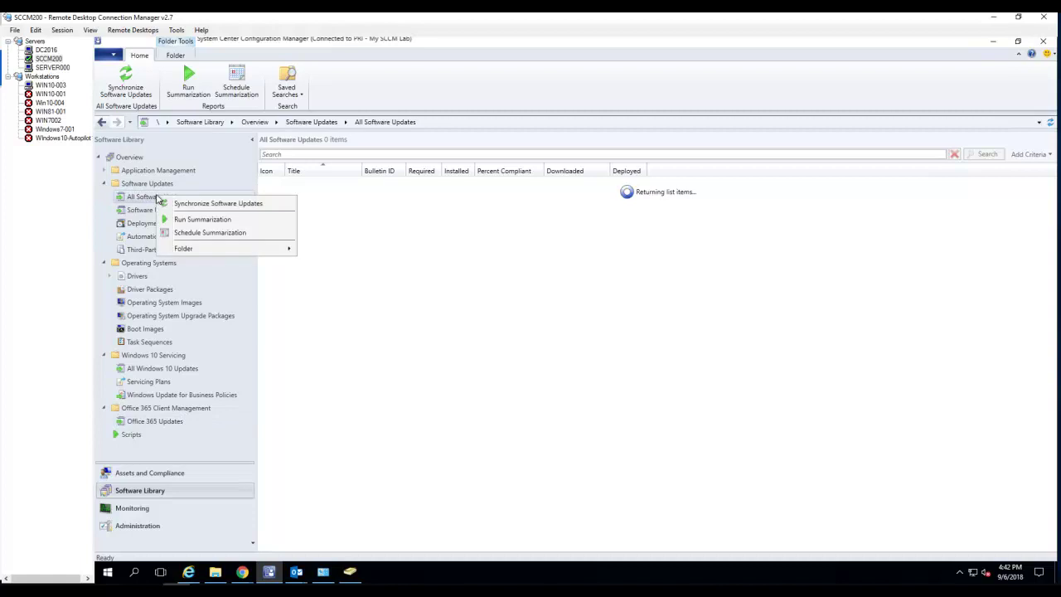
{"action": "left_click", "coordinate": [234, 205]}
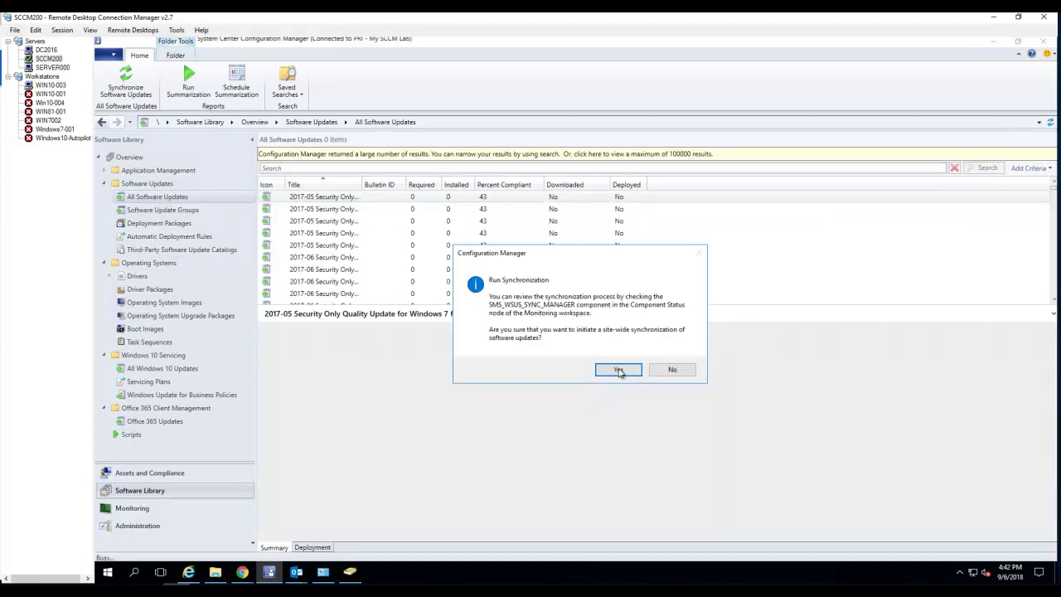
{"action": "left_click", "coordinate": [619, 369]}
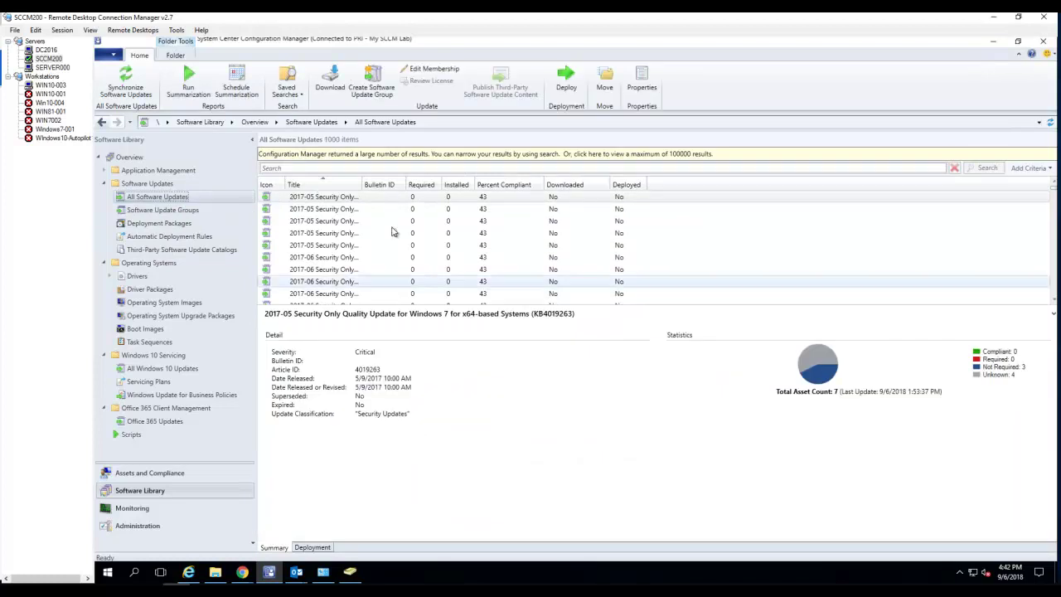
- Widen the Title column of the All Software Updates list and recheck the software update point synchronization status
{"action": "left_click_drag", "start_coordinate": [363, 184], "coordinate": [413, 184]}
{"action": "left_click_drag", "start_coordinate": [500, 188], "coordinate": [498, 186]}
{"action": "left_click", "coordinate": [151, 515]}
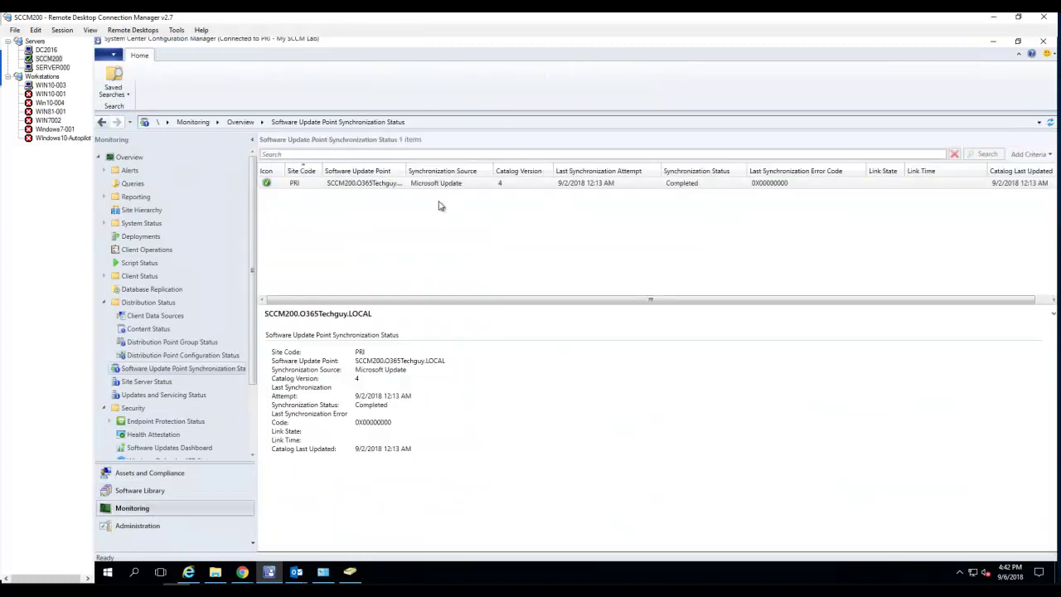